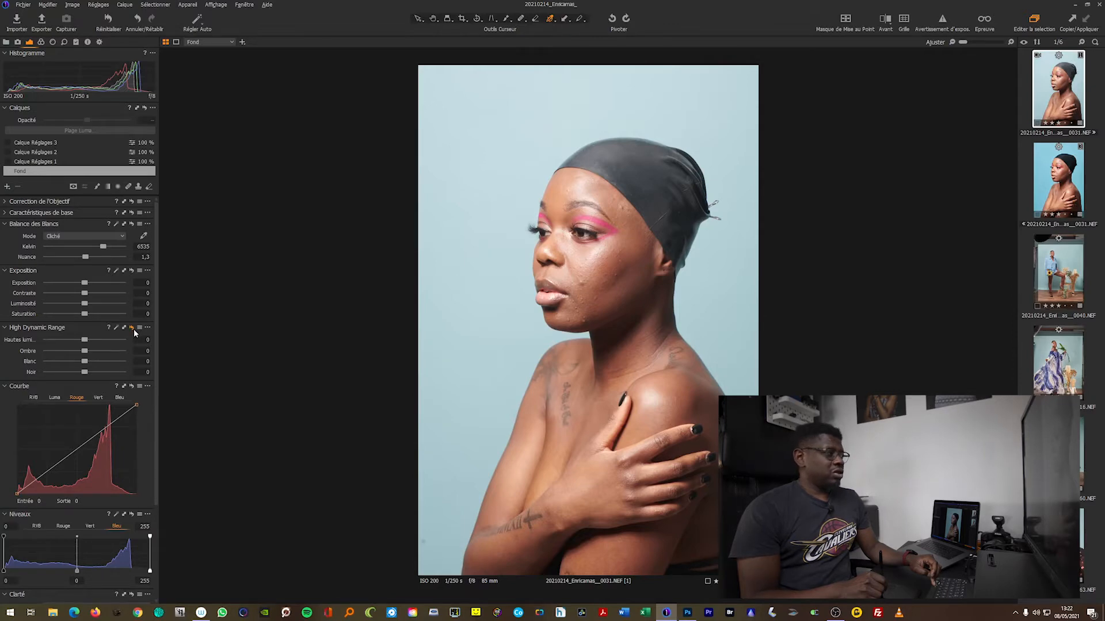
# Set the Fond layer's High Dynamic Range highlights to -56 and shadows to 21, and compare the photo with these adjustments reset
pyautogui.click(132, 328)
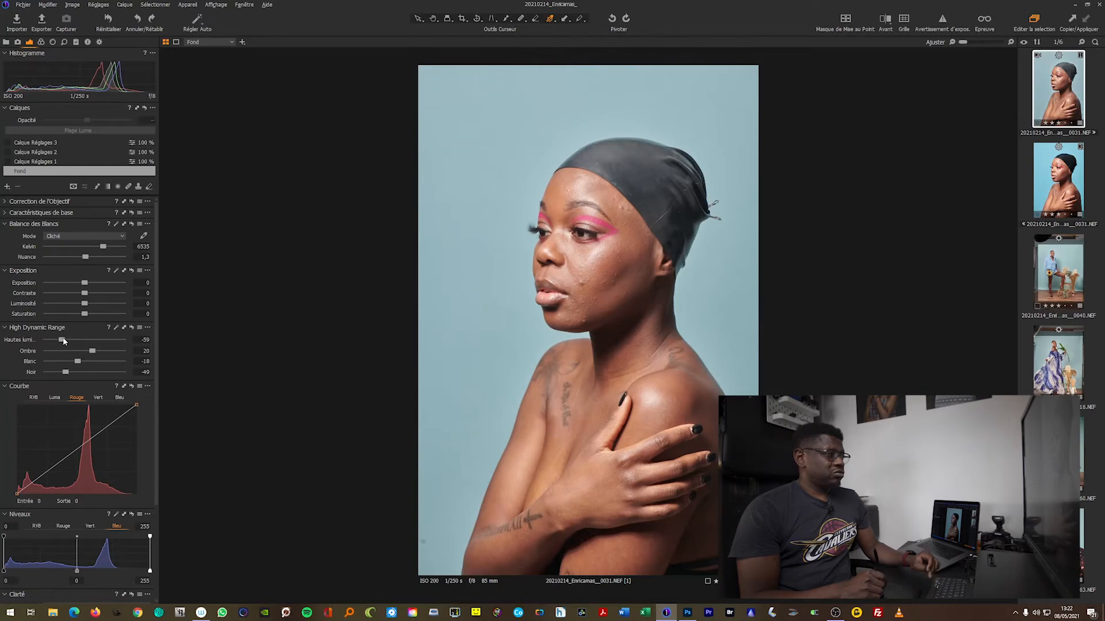
pyautogui.moveTo(62, 340)
pyautogui.mouseDown()
pyautogui.moveTo(94, 340)
pyautogui.moveTo(65, 340)
pyautogui.mouseUp()
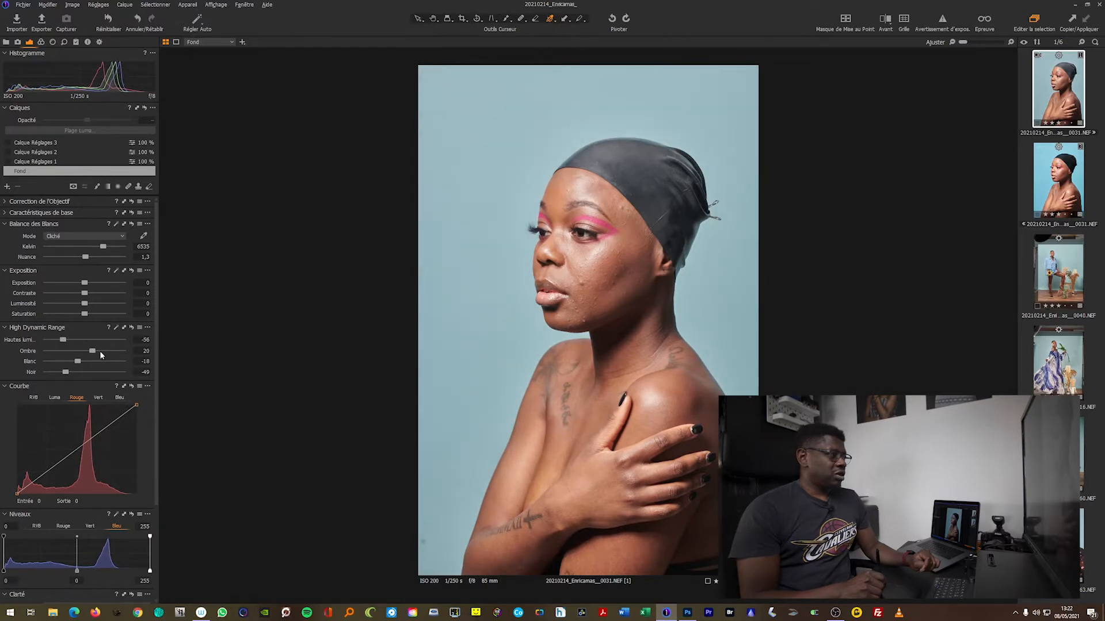
pyautogui.moveTo(94, 353)
pyautogui.mouseDown()
pyautogui.moveTo(84, 354)
pyautogui.moveTo(98, 354)
pyautogui.mouseUp()
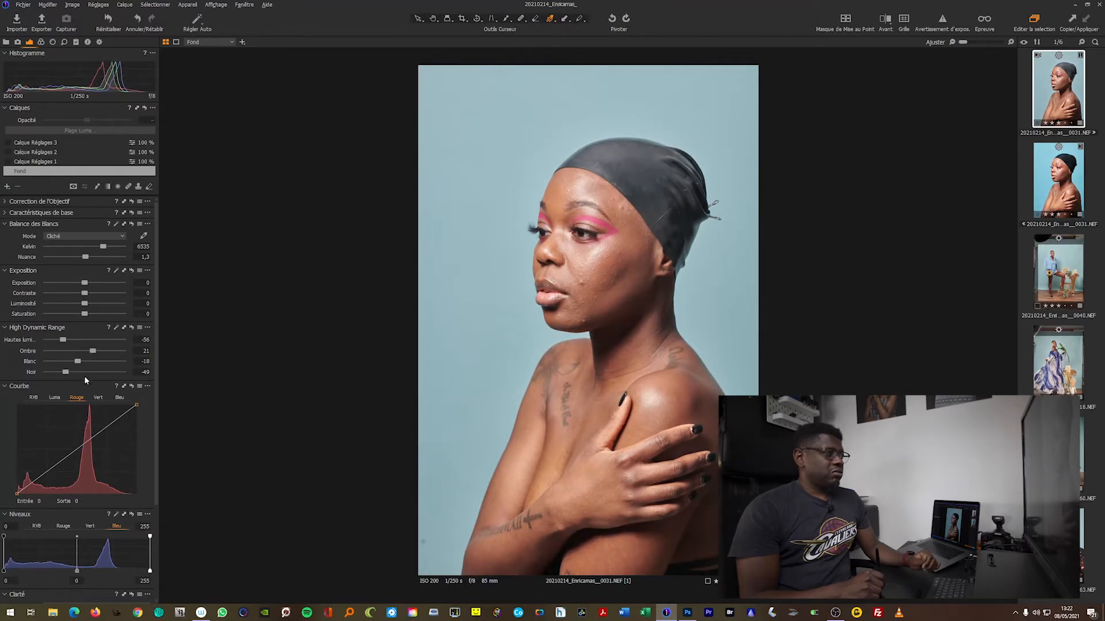
pyautogui.click(131, 328)
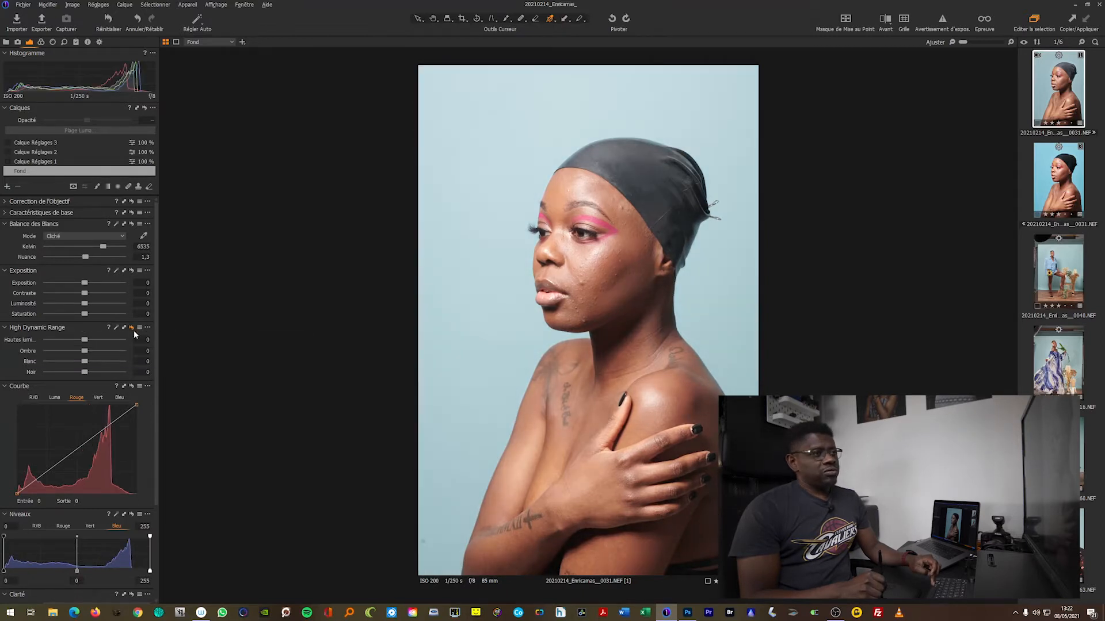
pyautogui.hotkey('ctrl', 'z')
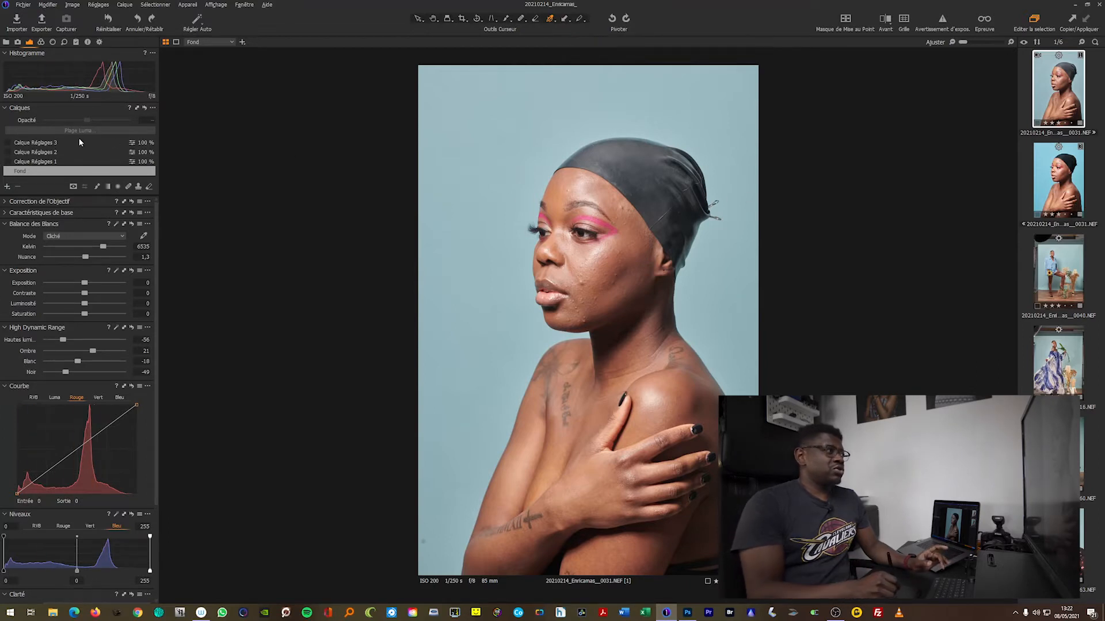
# Enable and select the Calque Réglages 1 layer, and compare the headwrap with and without its adjustments
pyautogui.click(8, 161)
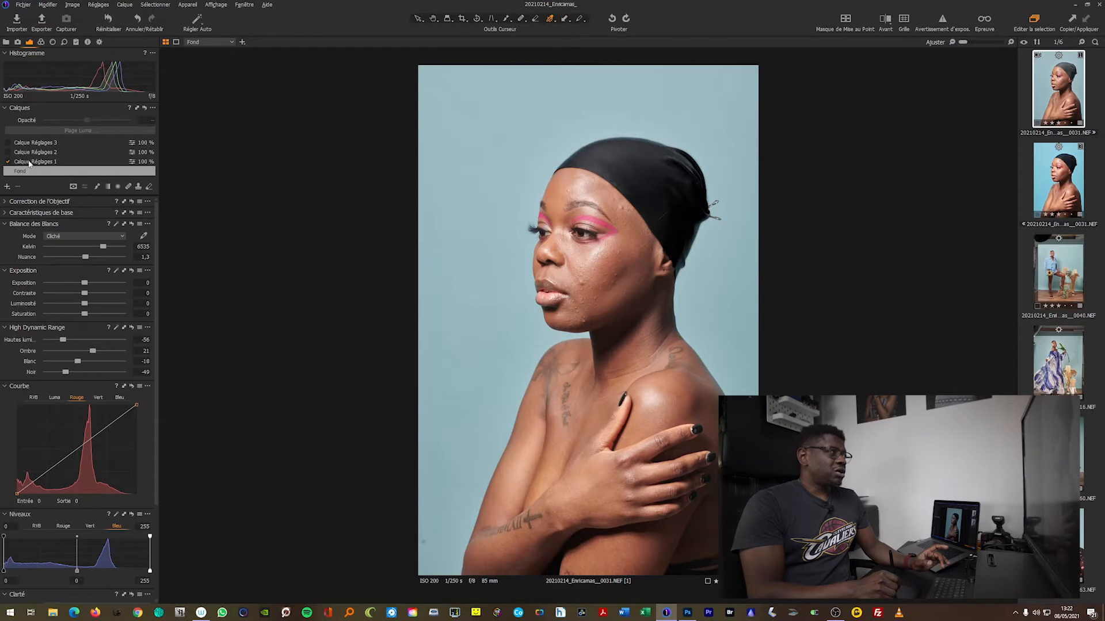
pyautogui.click(29, 162)
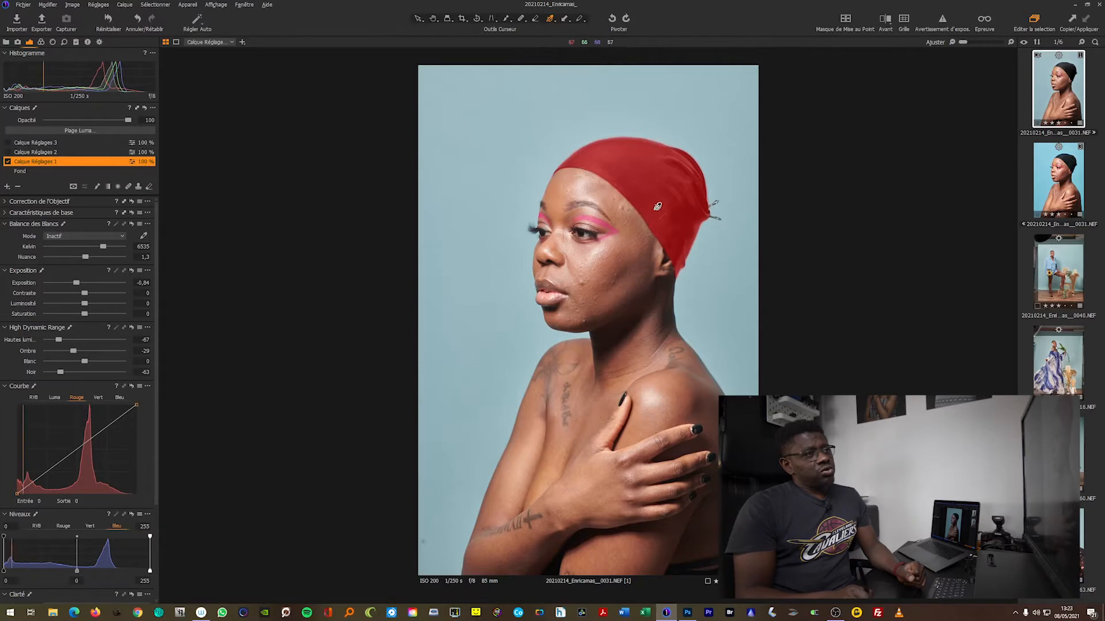
pyautogui.click(8, 161)
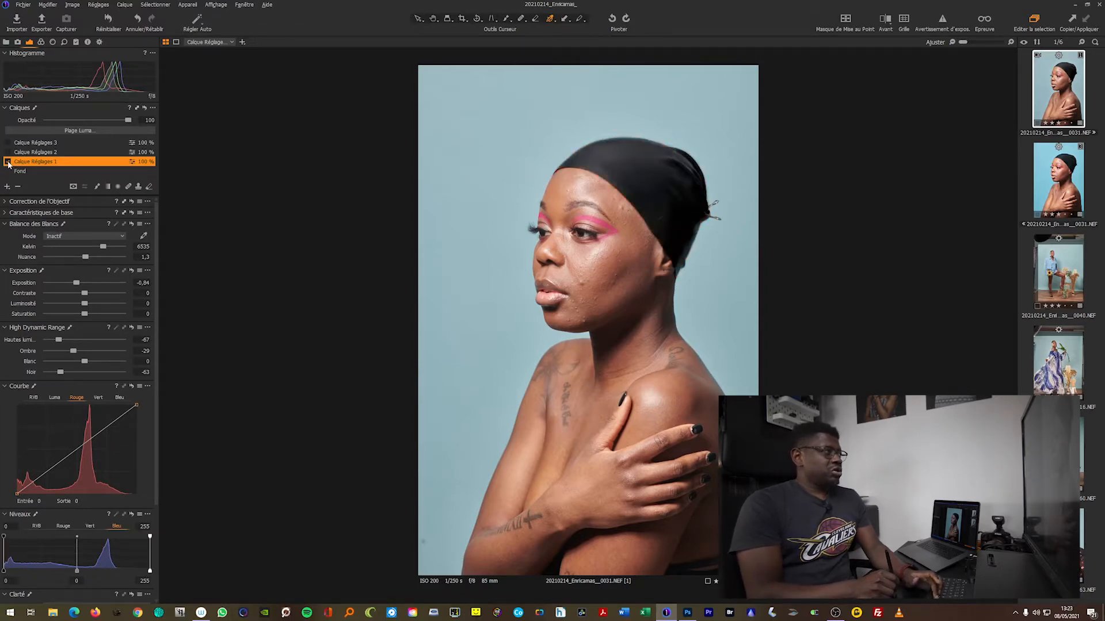
pyautogui.click(7, 163)
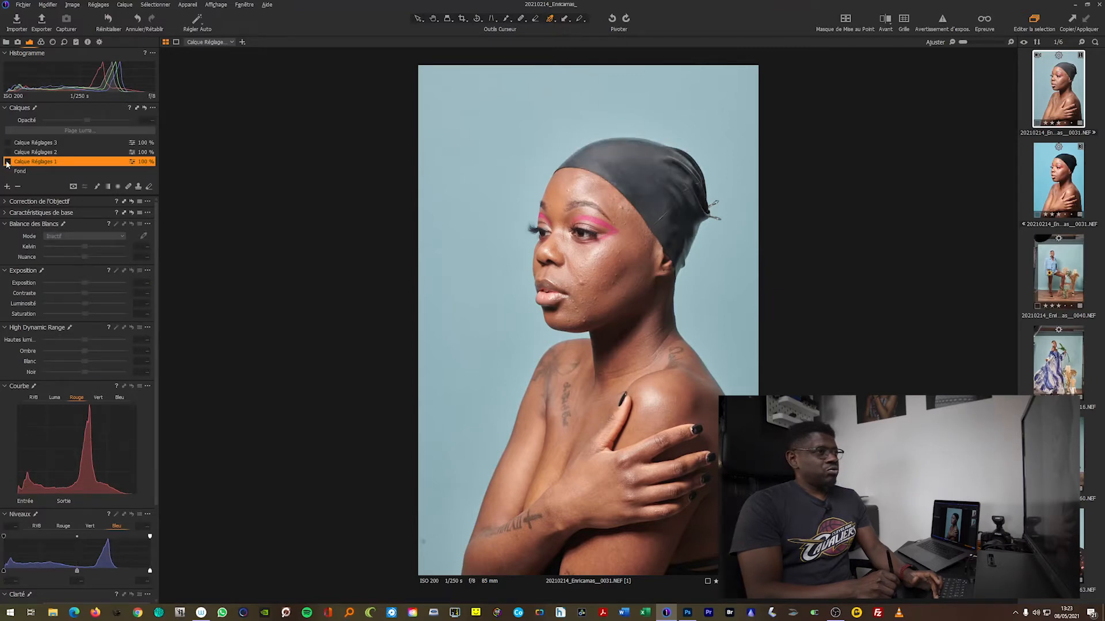
pyautogui.click(8, 161)
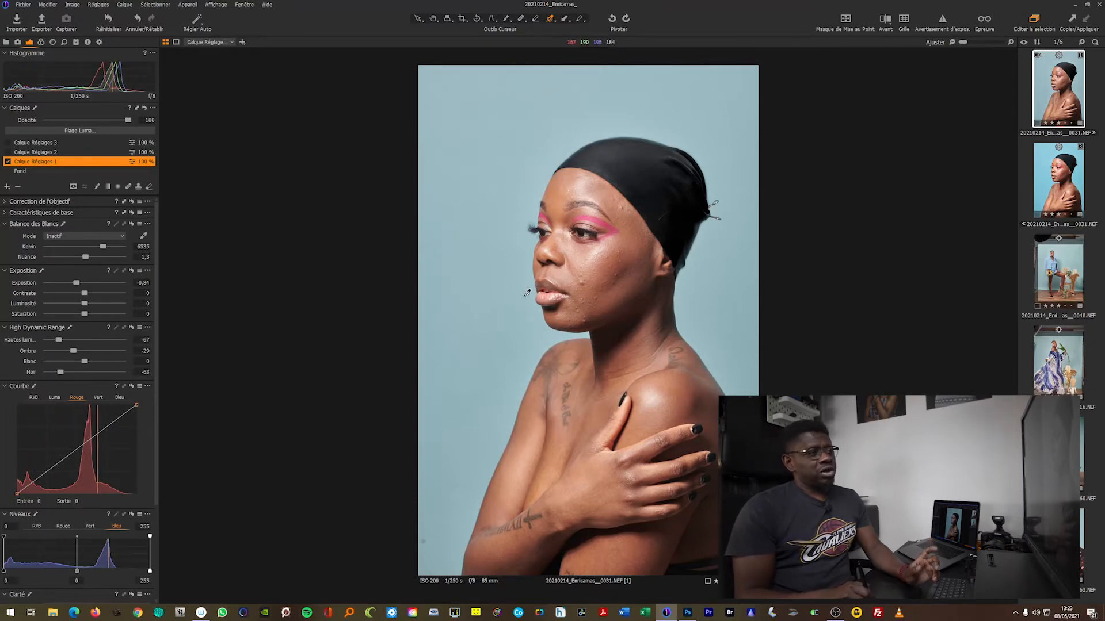
# Enable and select the Calque Réglages 2 layer, check its mask, and show its skin tone settings in the colour editor
pyautogui.click(8, 153)
pyautogui.click(31, 153)
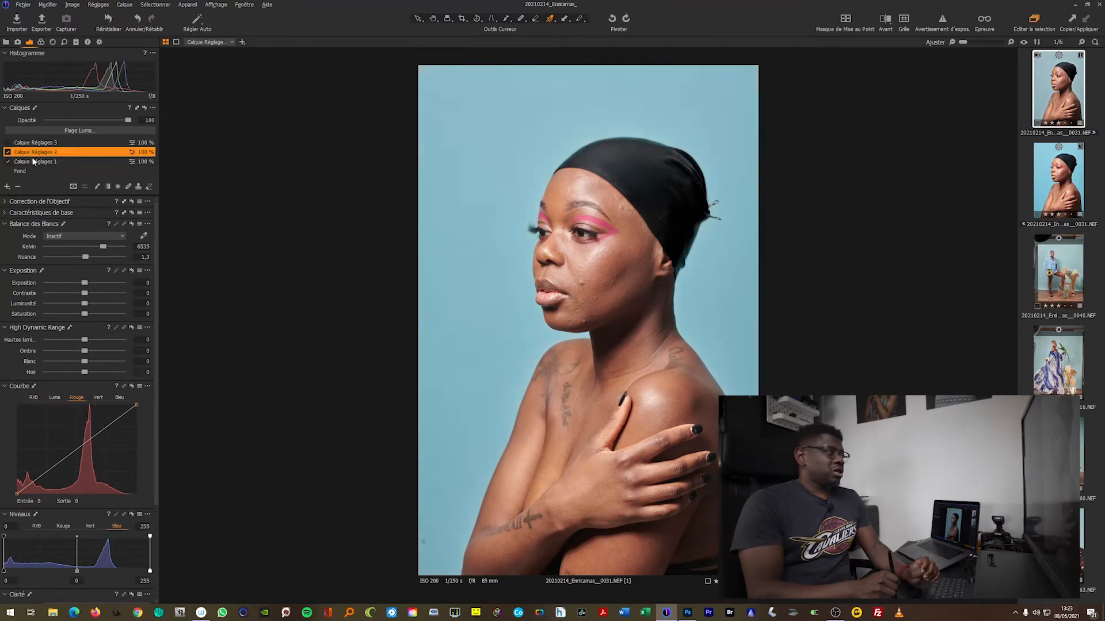
pyautogui.press('m')
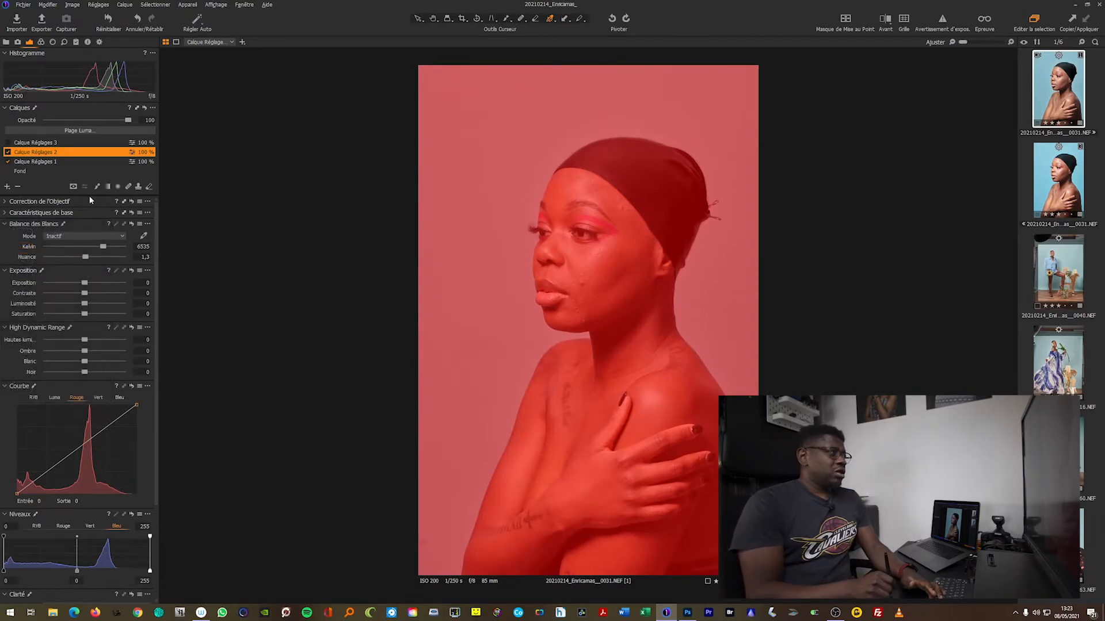
pyautogui.click(41, 42)
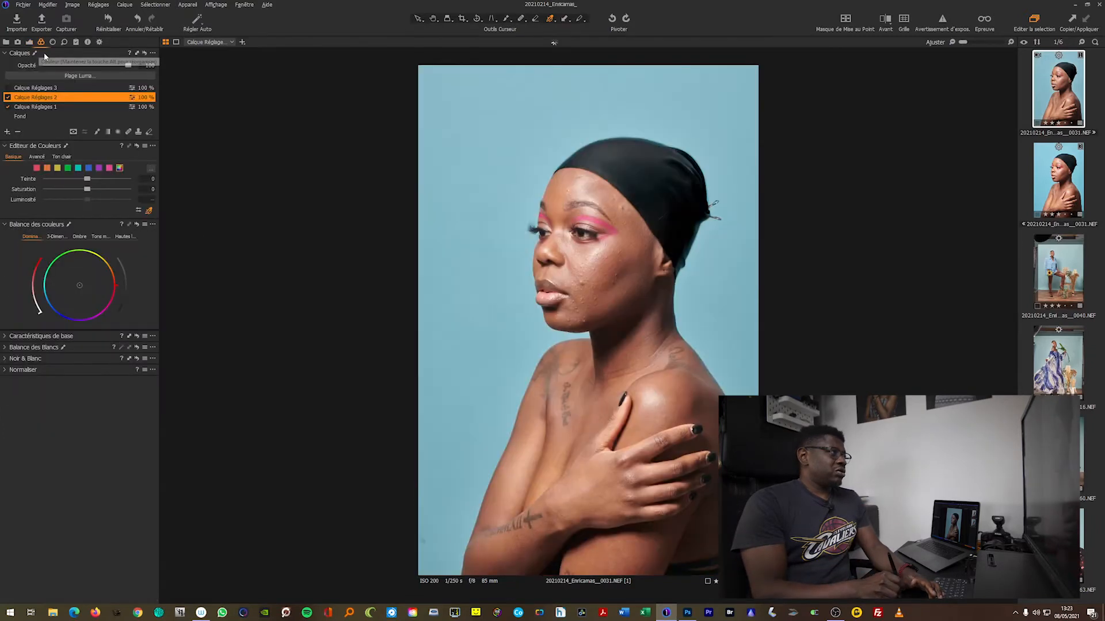
pyautogui.press('m')
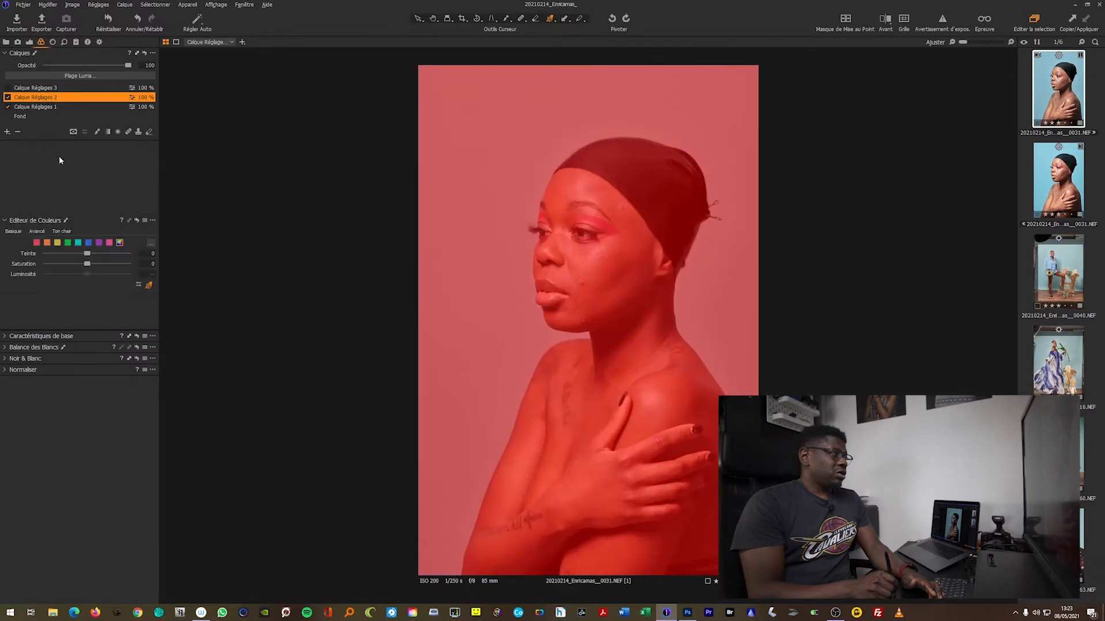
pyautogui.click(60, 156)
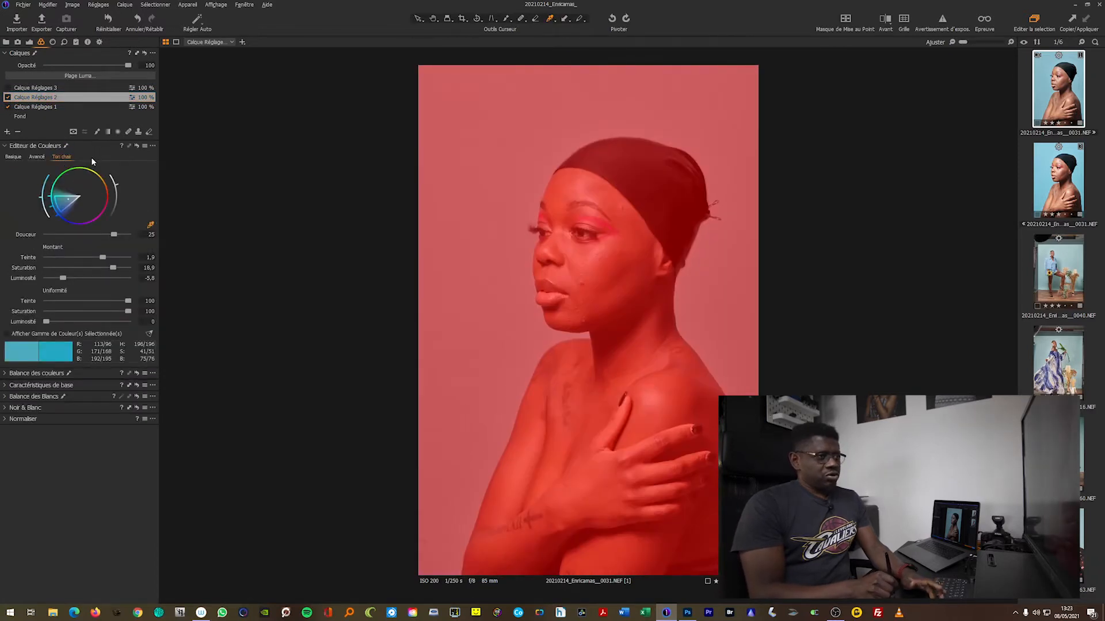
pyautogui.press('m')
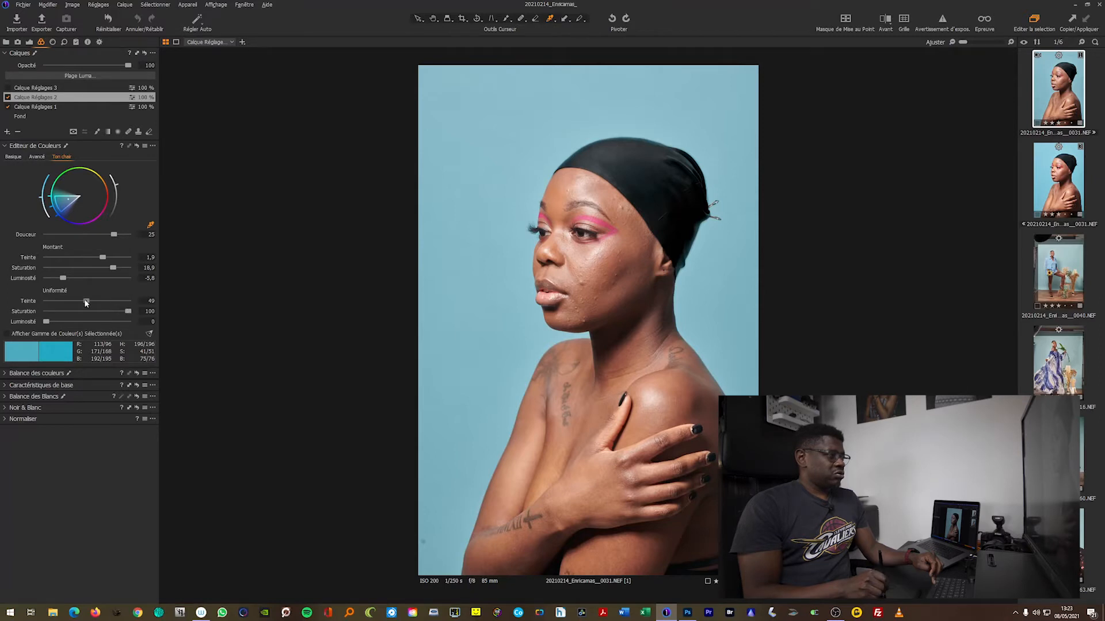
# Set the skin tone editor's hue uniformity to 100 and saturation amount to 19.2 for the blue background, and compare with the colour edit reset
pyautogui.moveTo(88, 300); pyautogui.dragTo(162, 303)
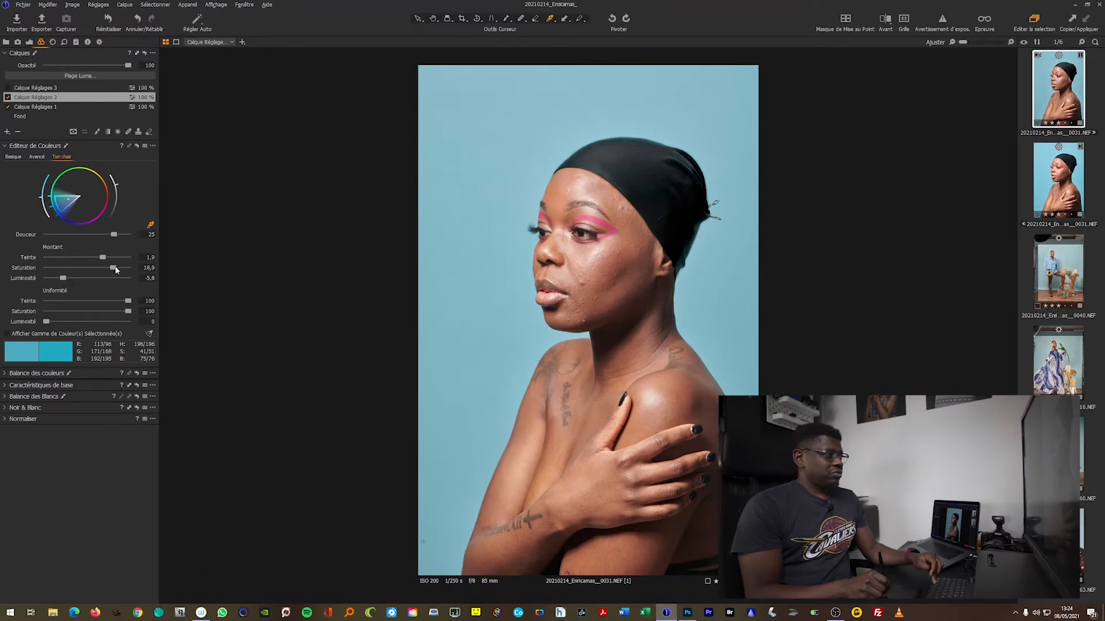
pyautogui.moveTo(114, 266); pyautogui.dragTo(115, 267)
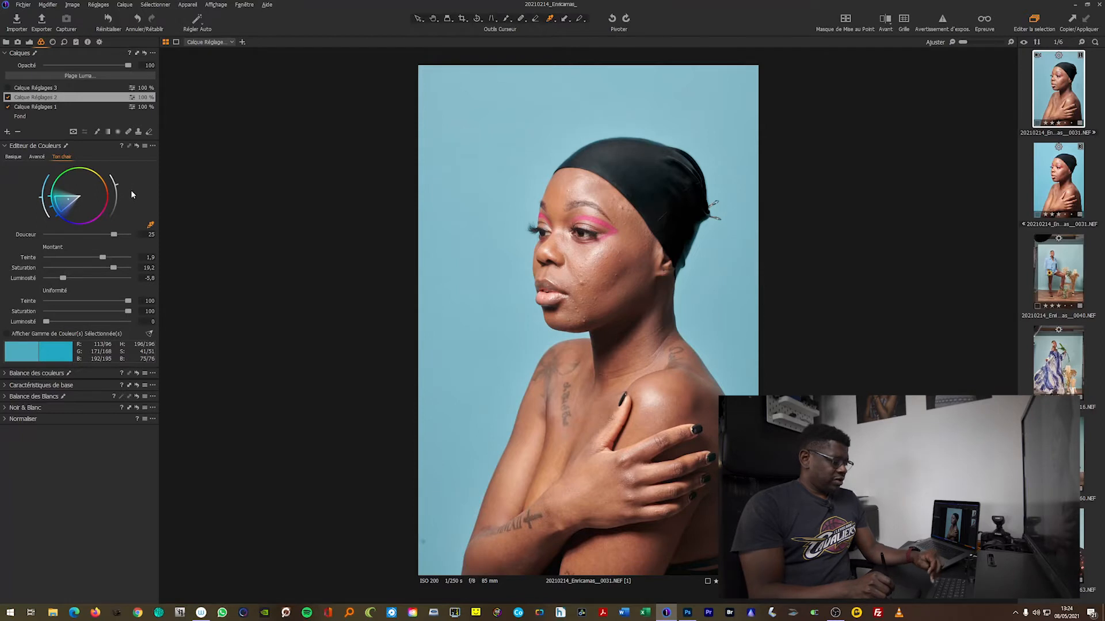
pyautogui.click(137, 146)
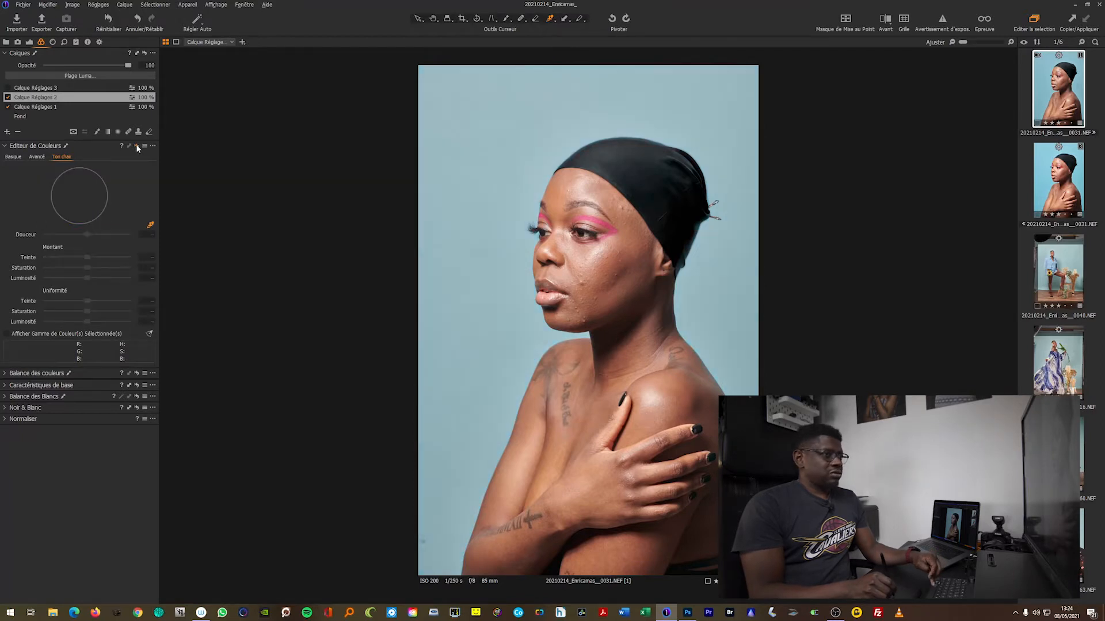
pyautogui.click(137, 147)
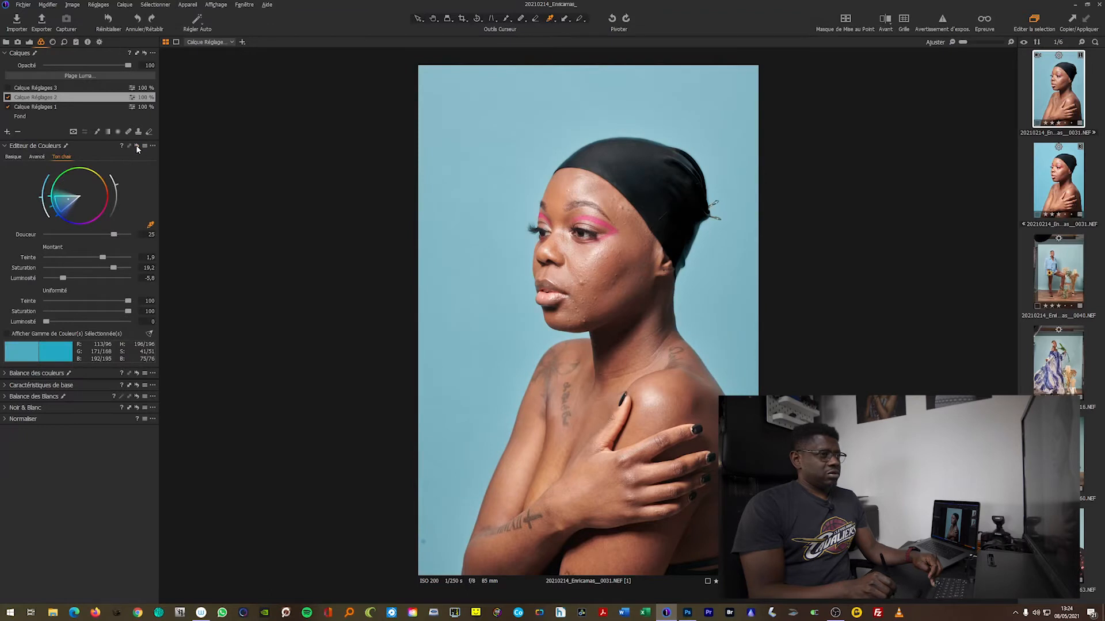
pyautogui.click(136, 146)
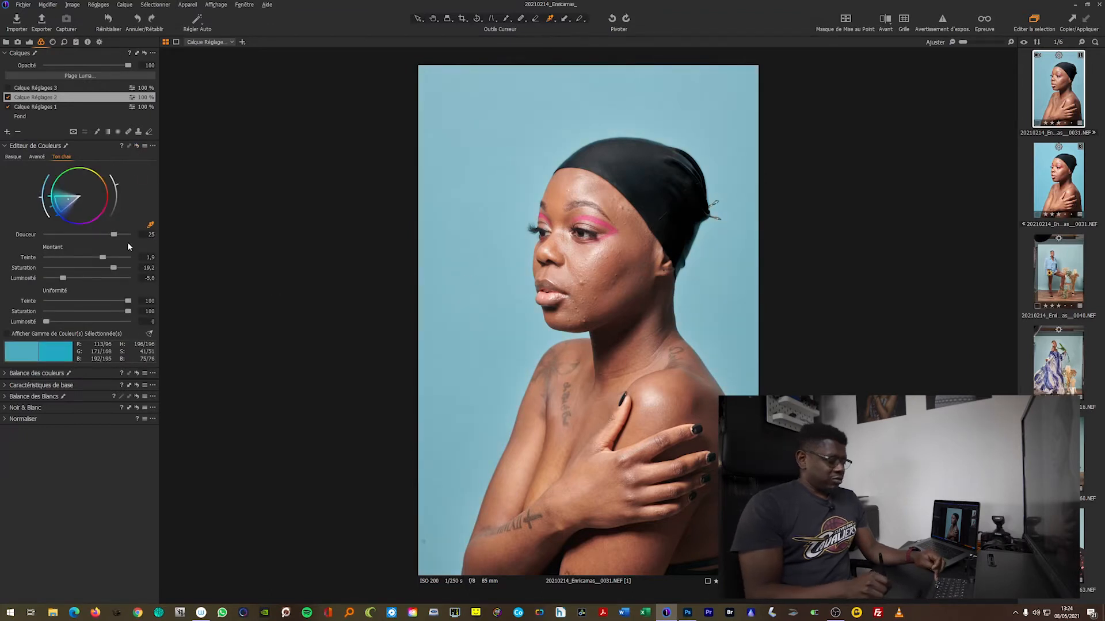
pyautogui.click(137, 146)
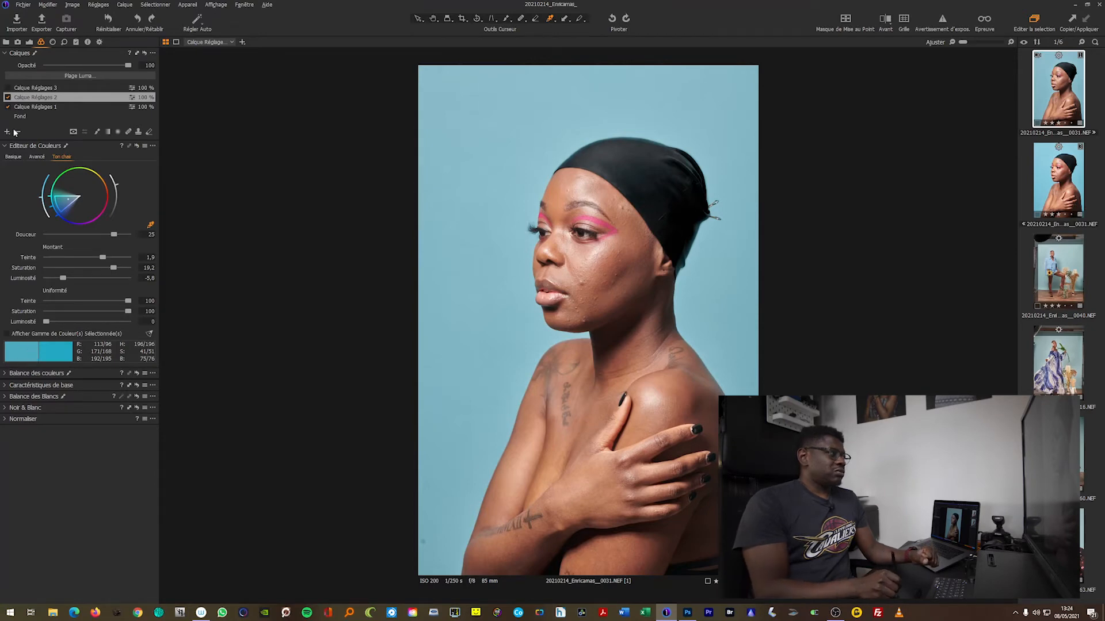
# Select the Calque Réglages 3 layer and compare the pink eye makeup with and without its colour editor adjustments
pyautogui.click(29, 89)
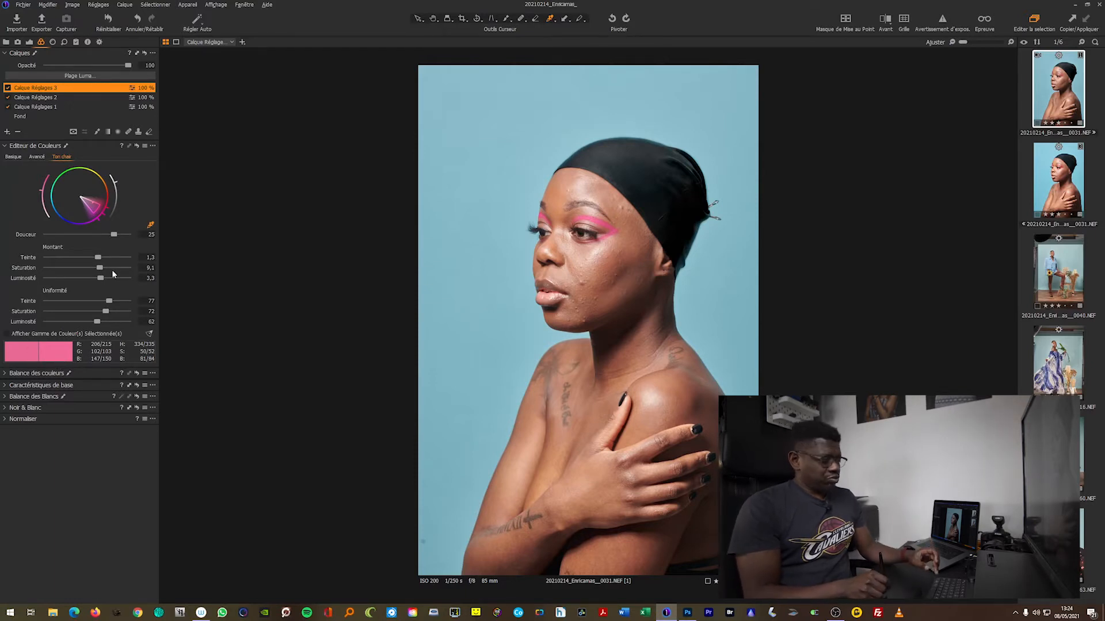
pyautogui.click(136, 147)
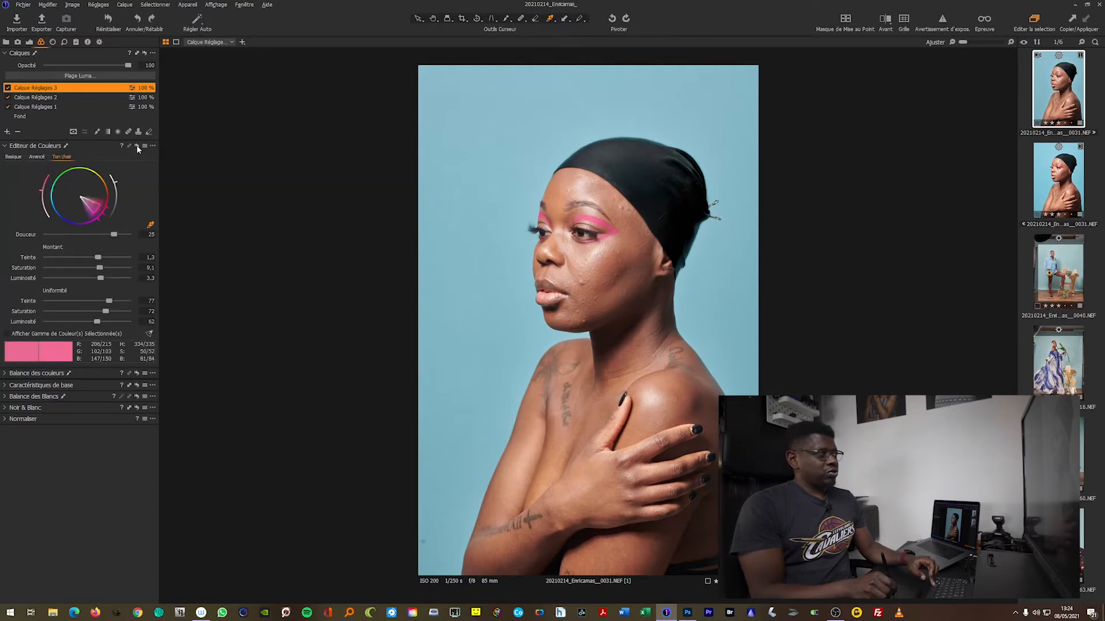
pyautogui.click(137, 147)
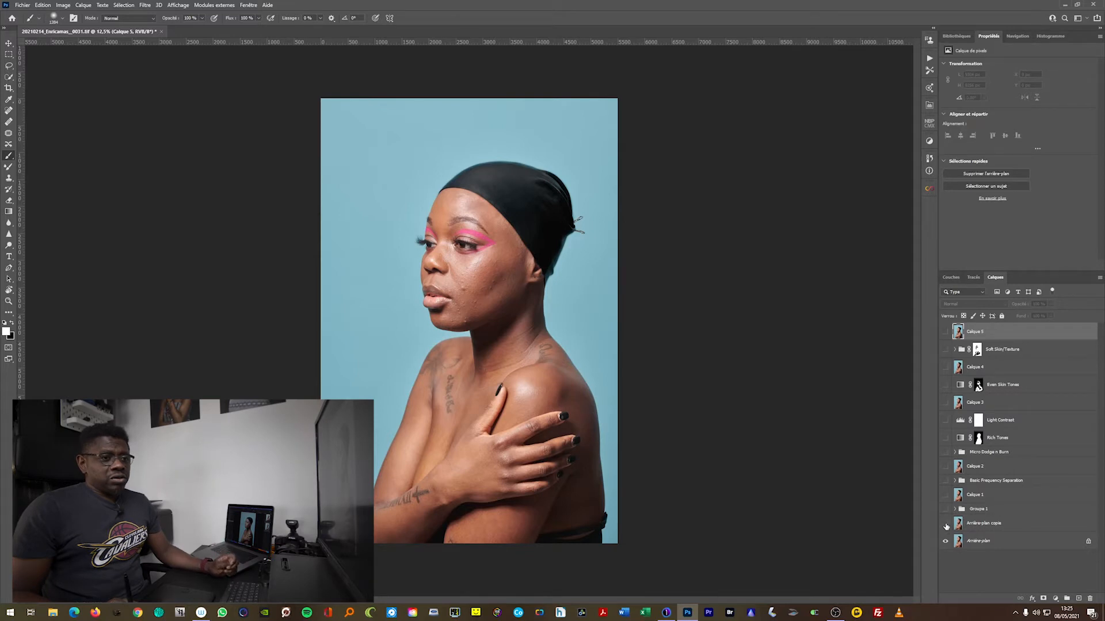
# Make the Arrière-plan copie layer visible and compare the portrait with and without its retouching
pyautogui.click(945, 526)
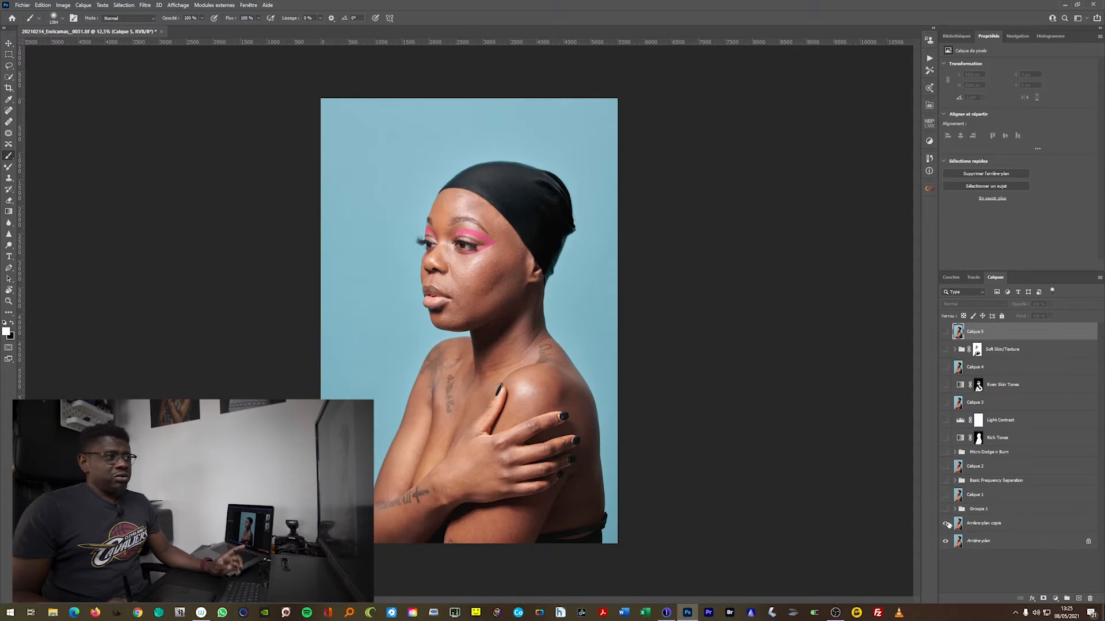
pyautogui.click(946, 525)
pyautogui.click(946, 524)
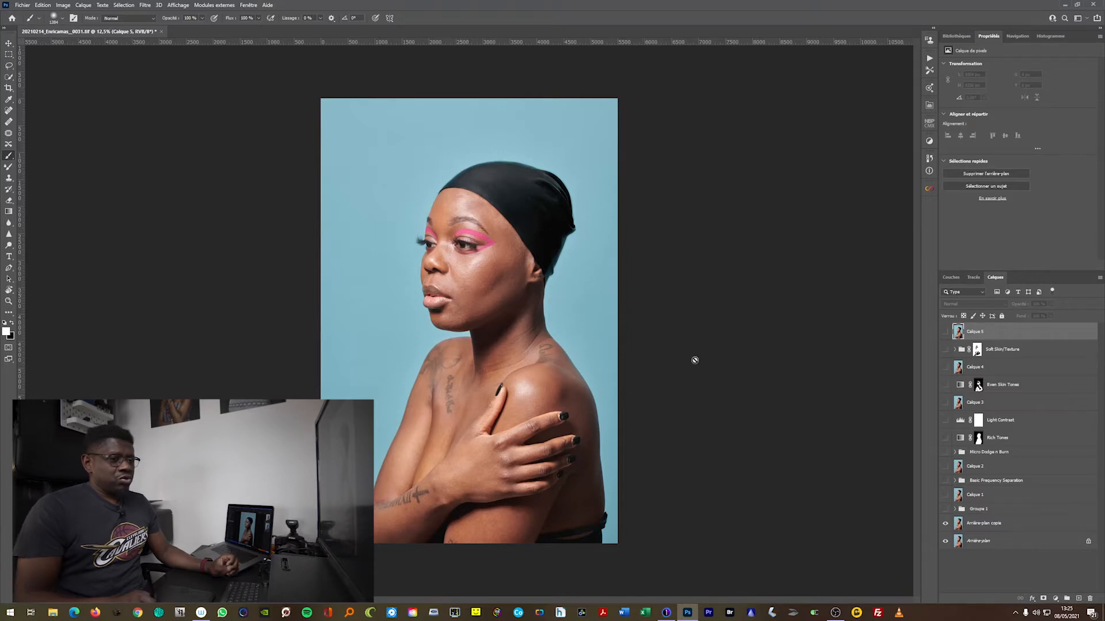
# Show Groupe 1 with its contents expanded and compare the face with and without the group's effect
pyautogui.click(955, 509)
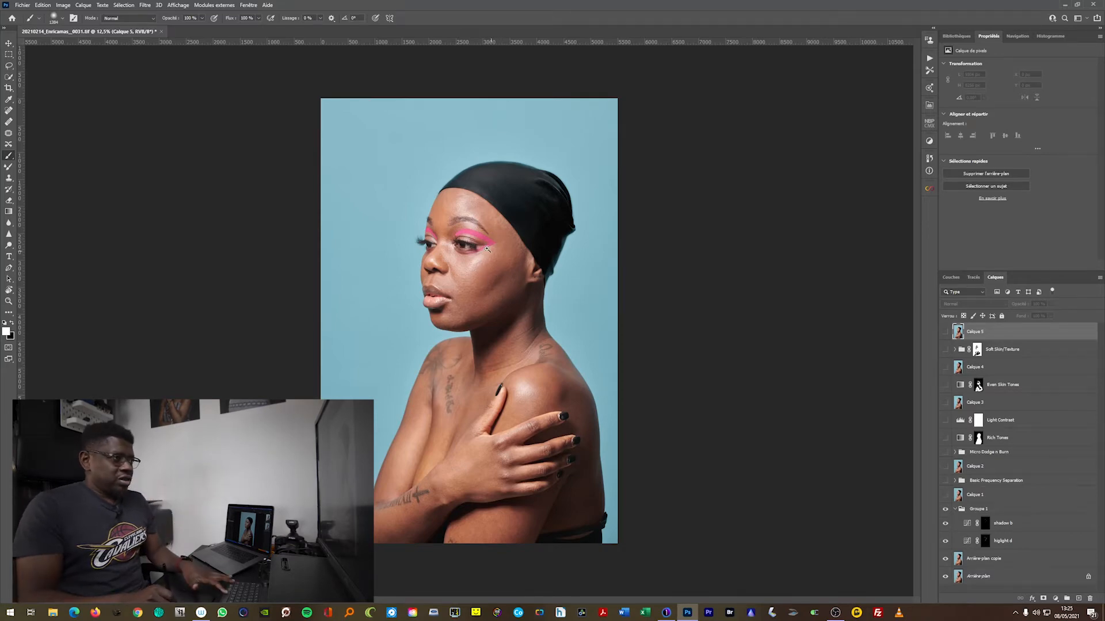
pyautogui.hotkey('ctrl', '+')
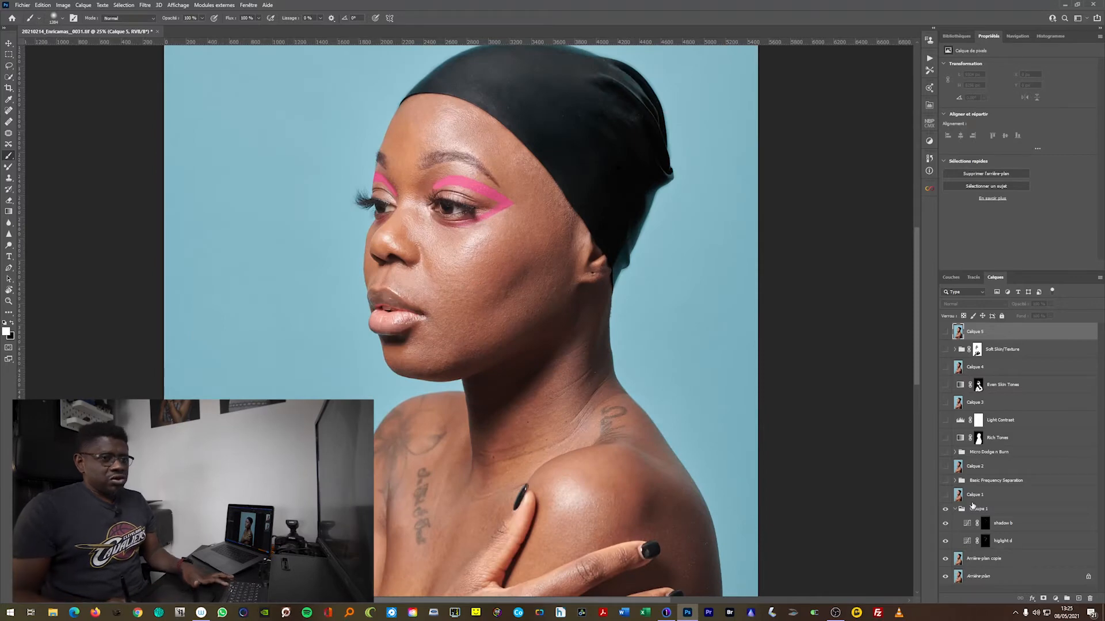
pyautogui.click(946, 510)
pyautogui.click(945, 510)
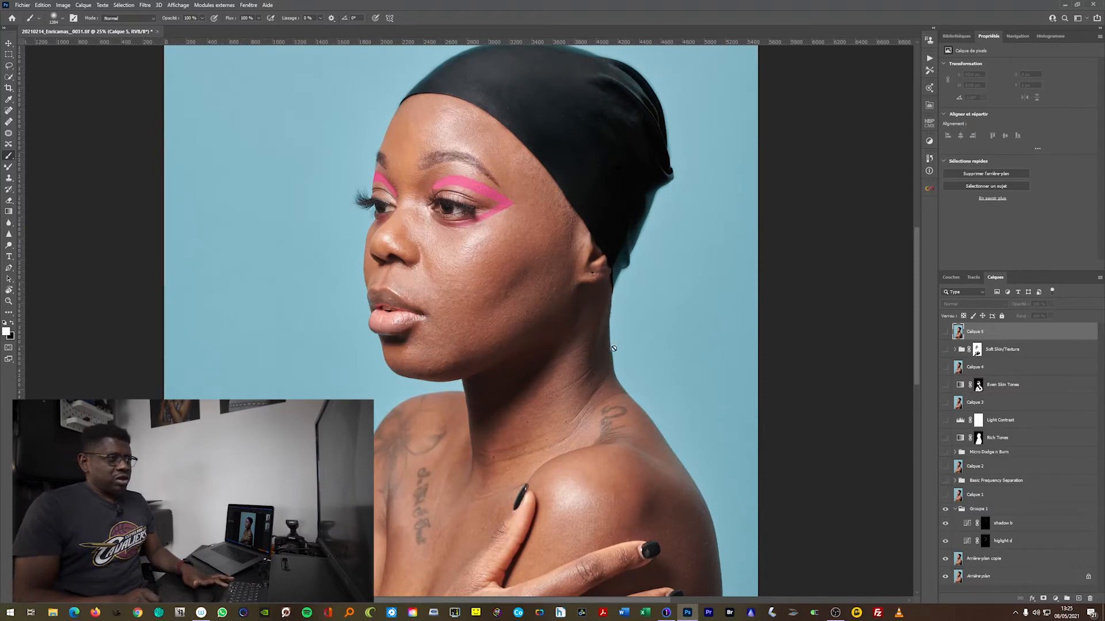
# Compare the portrait with and without the higlight d and shadow b curves layers inside Groupe 1
pyautogui.click(944, 542)
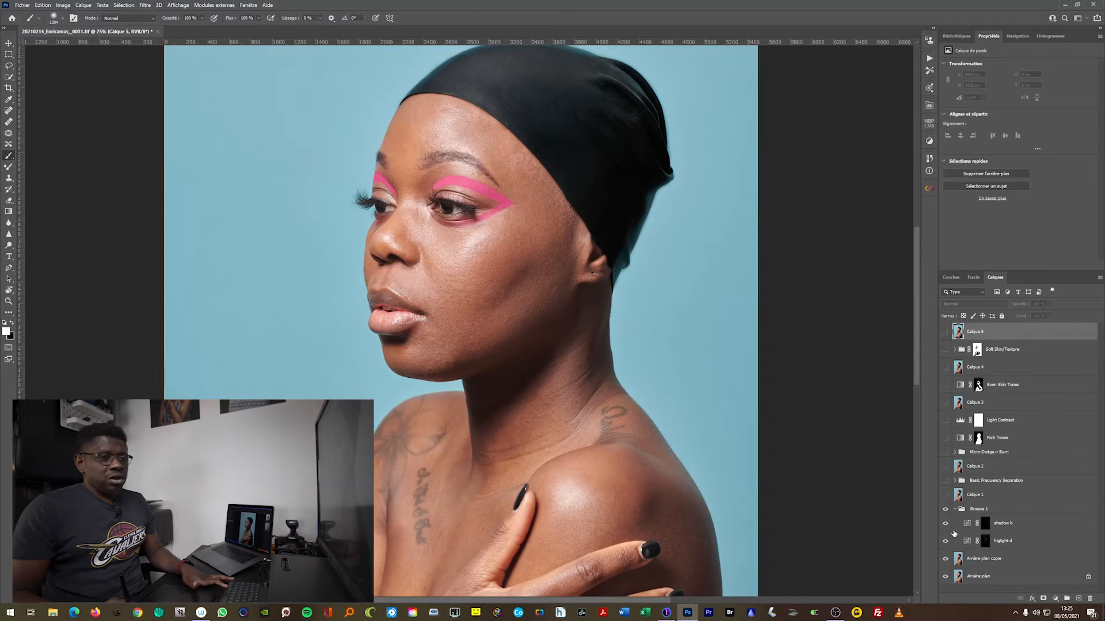
pyautogui.click(946, 527)
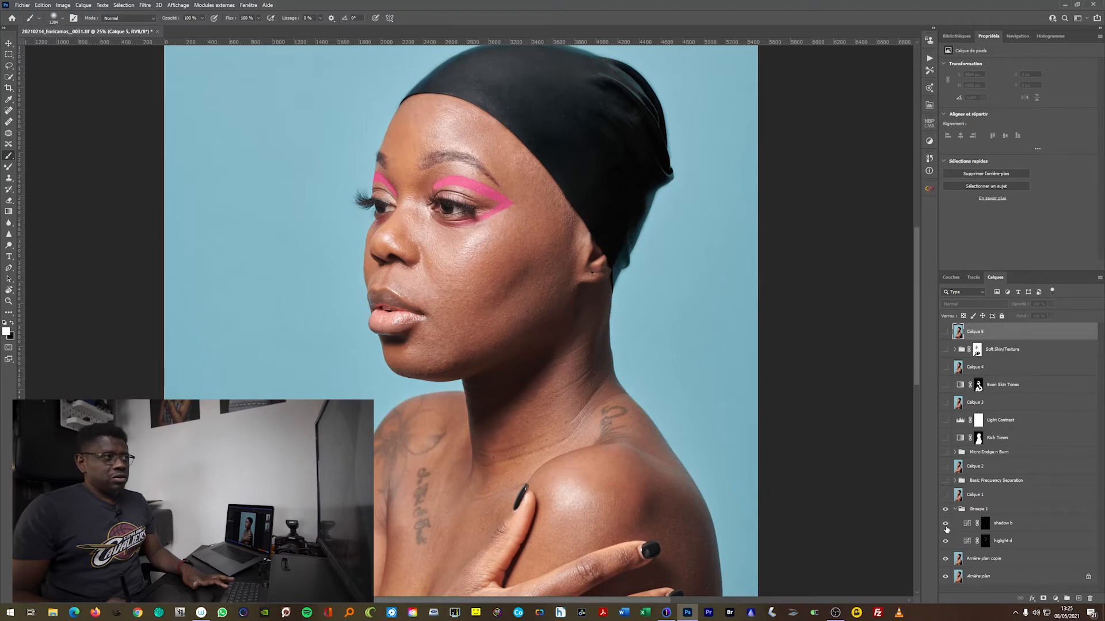
pyautogui.click(946, 525)
pyautogui.click(945, 525)
# Collapse and hide Groupe 1, and make the Basic Frequency Separation group visible
pyautogui.click(954, 510)
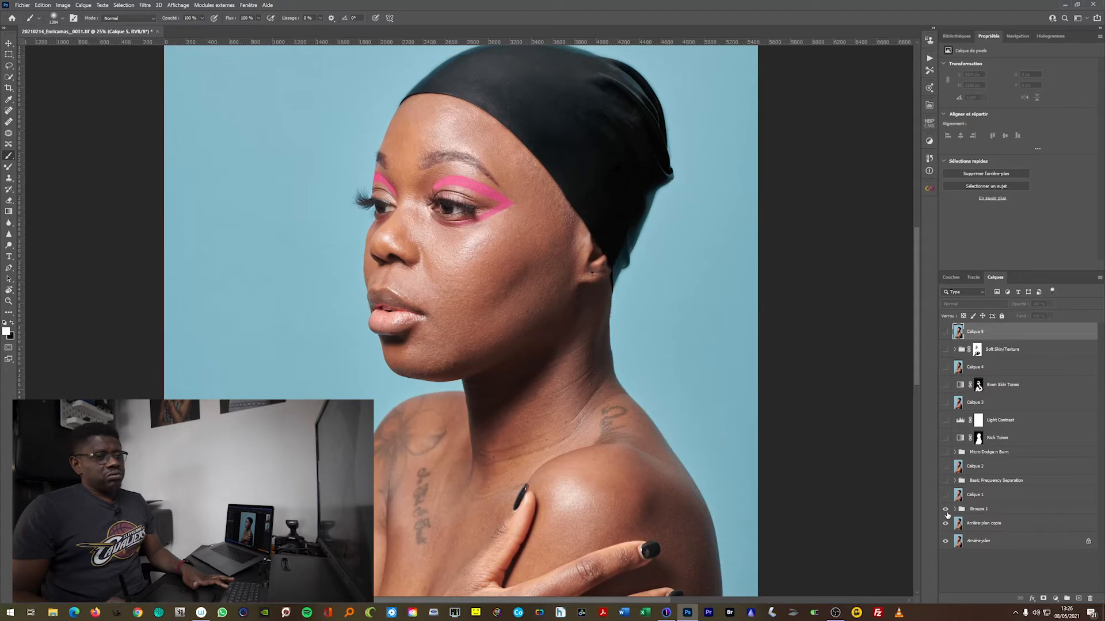
pyautogui.click(946, 513)
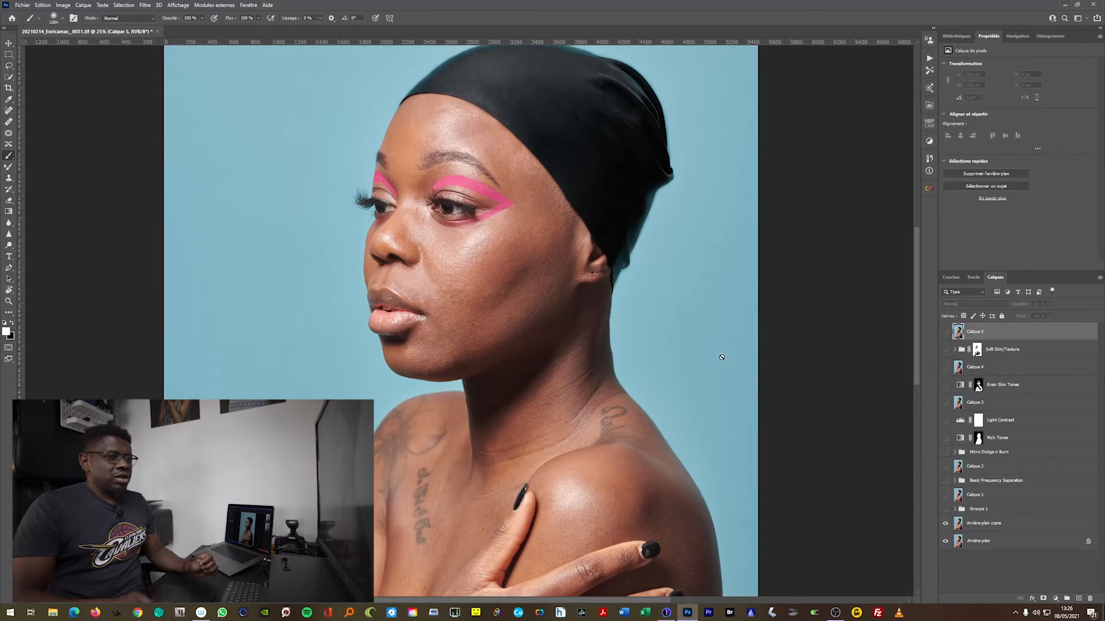
pyautogui.click(945, 483)
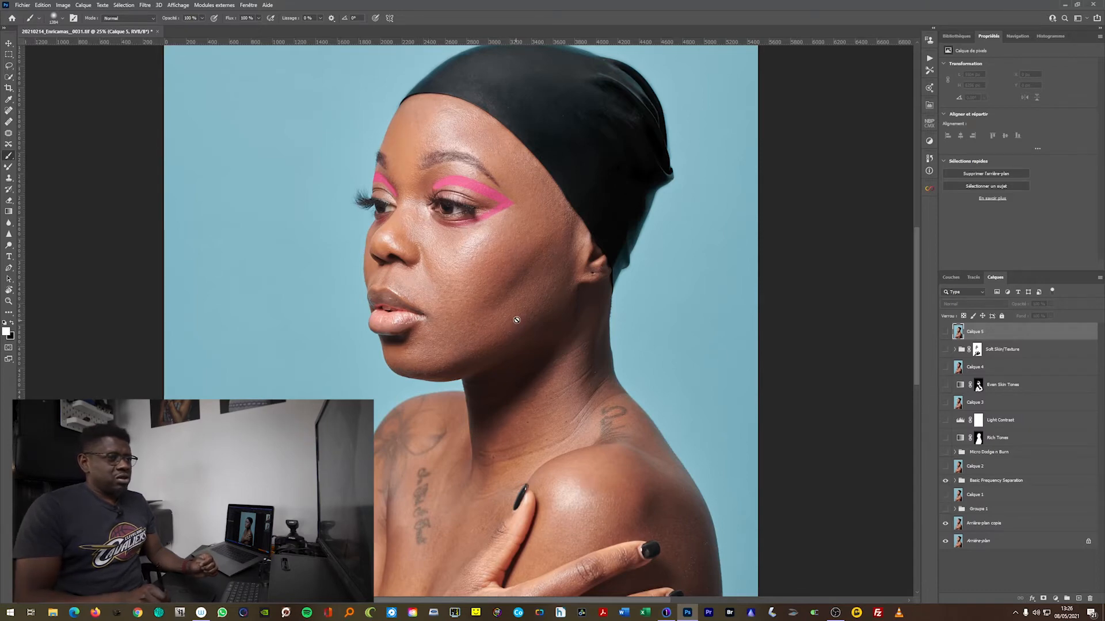
# Hide the Basic Frequency Separation group and make Groupe 1 and Calique 1 visible
pyautogui.click(945, 480)
pyautogui.click(946, 508)
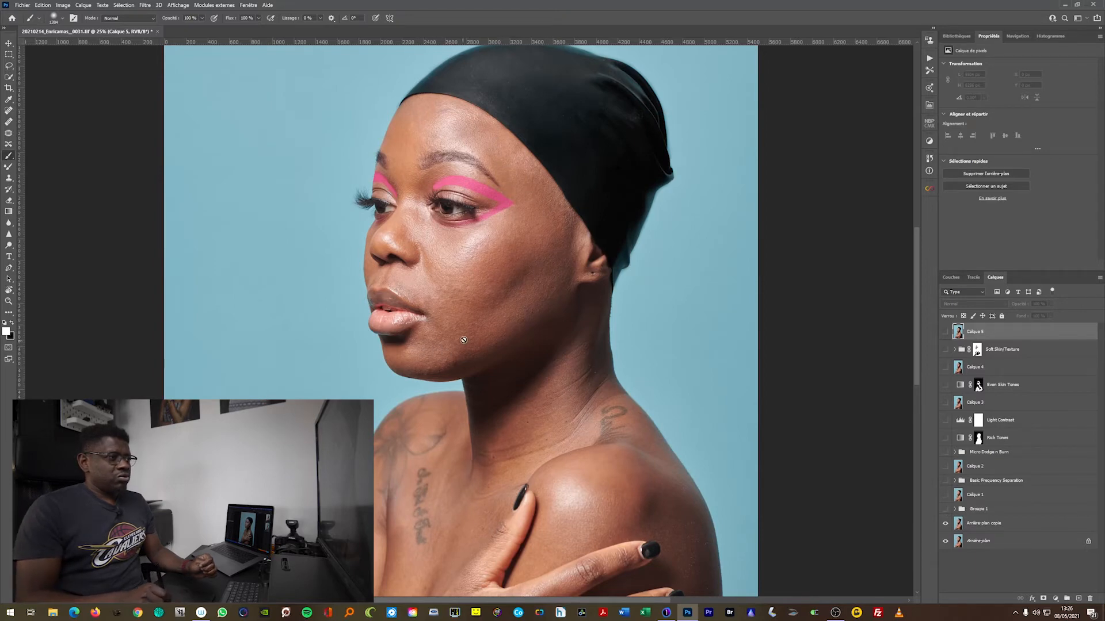
pyautogui.click(945, 510)
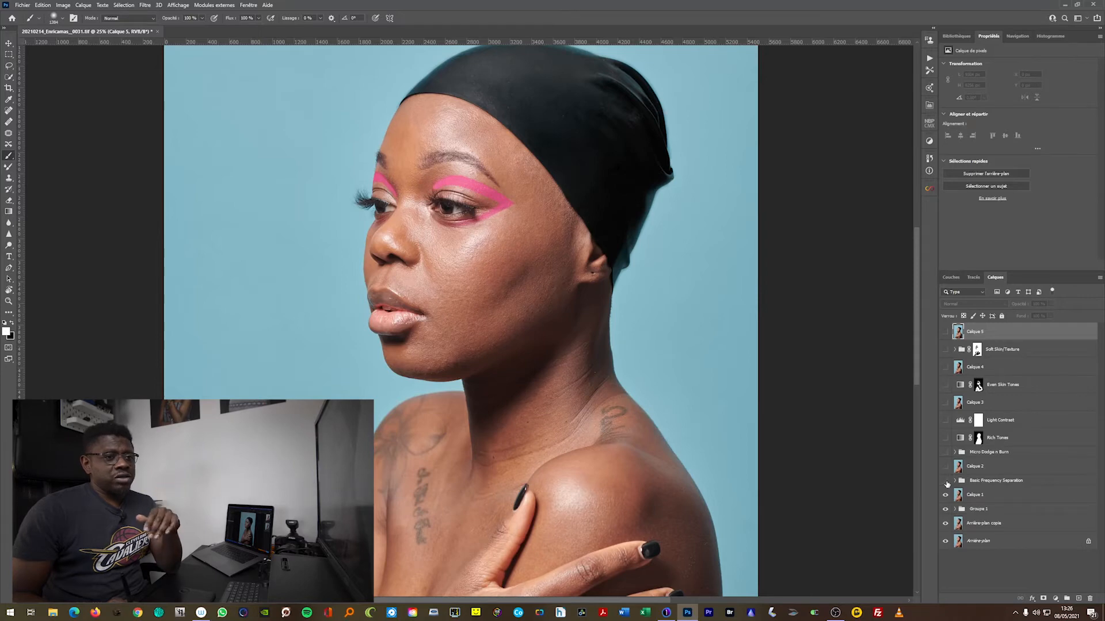
# Compare the portrait with and without the Basic Frequency Separation group, leaving the group visible
pyautogui.click(945, 482)
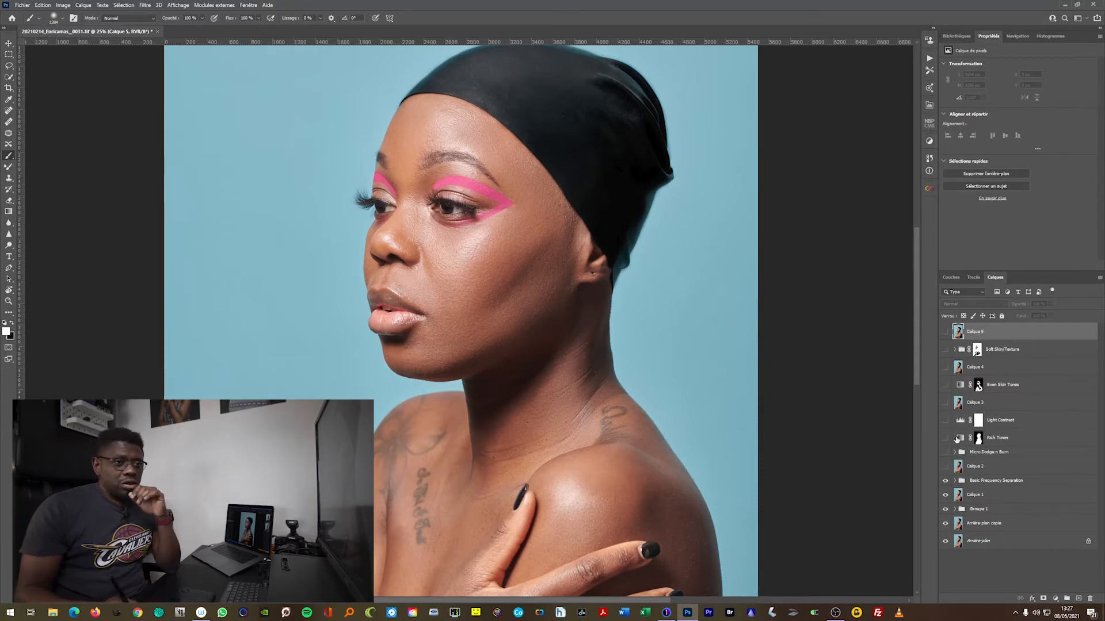
pyautogui.click(946, 481)
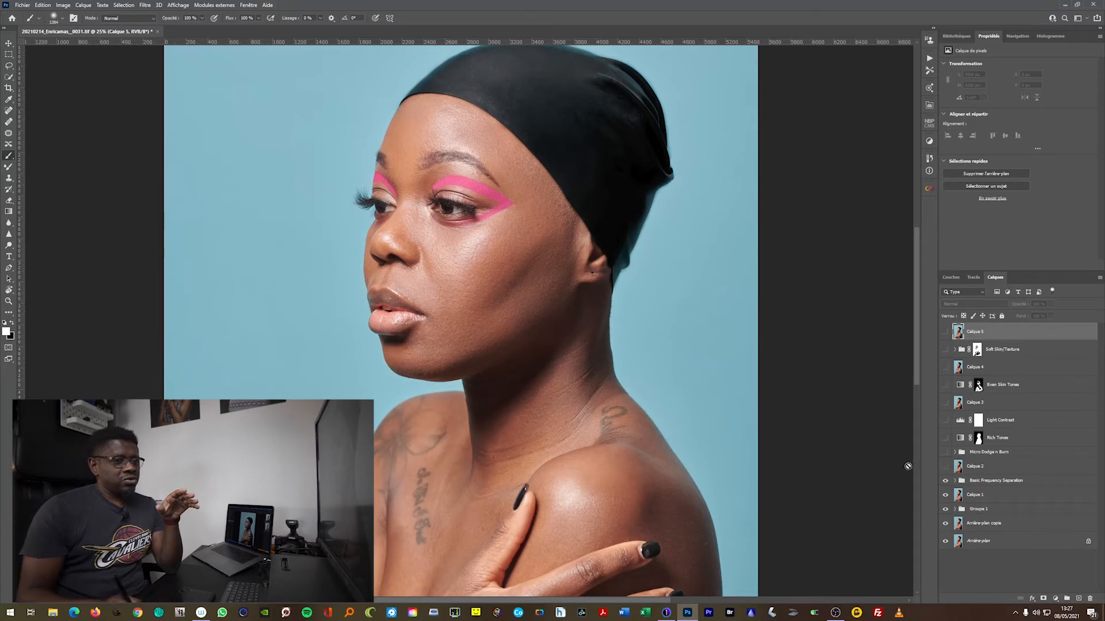
pyautogui.click(946, 481)
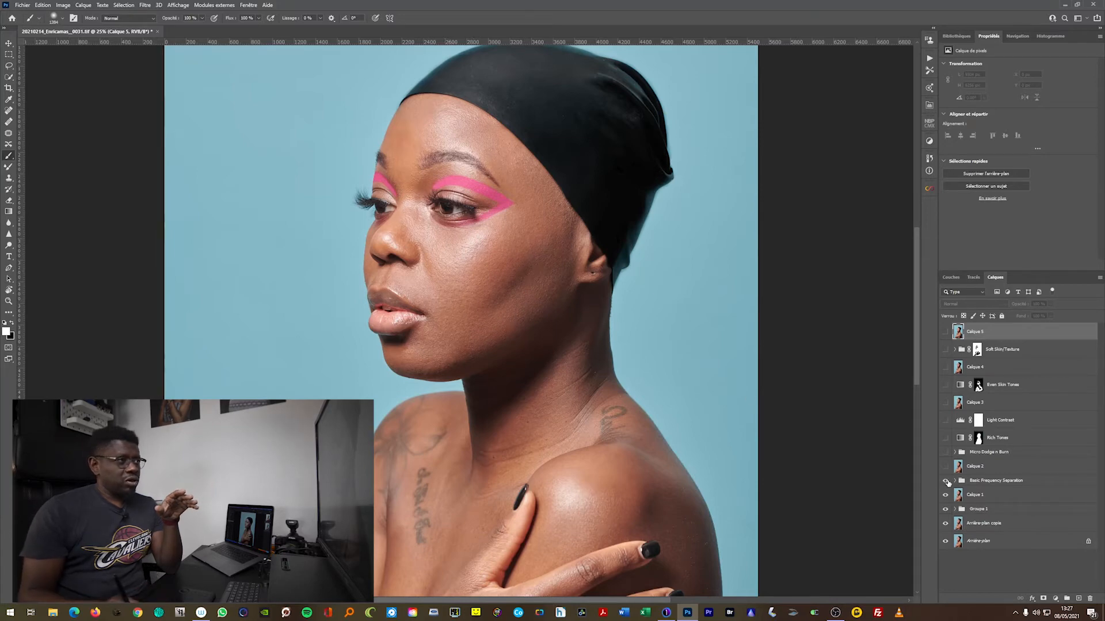
pyautogui.click(947, 481)
pyautogui.click(947, 482)
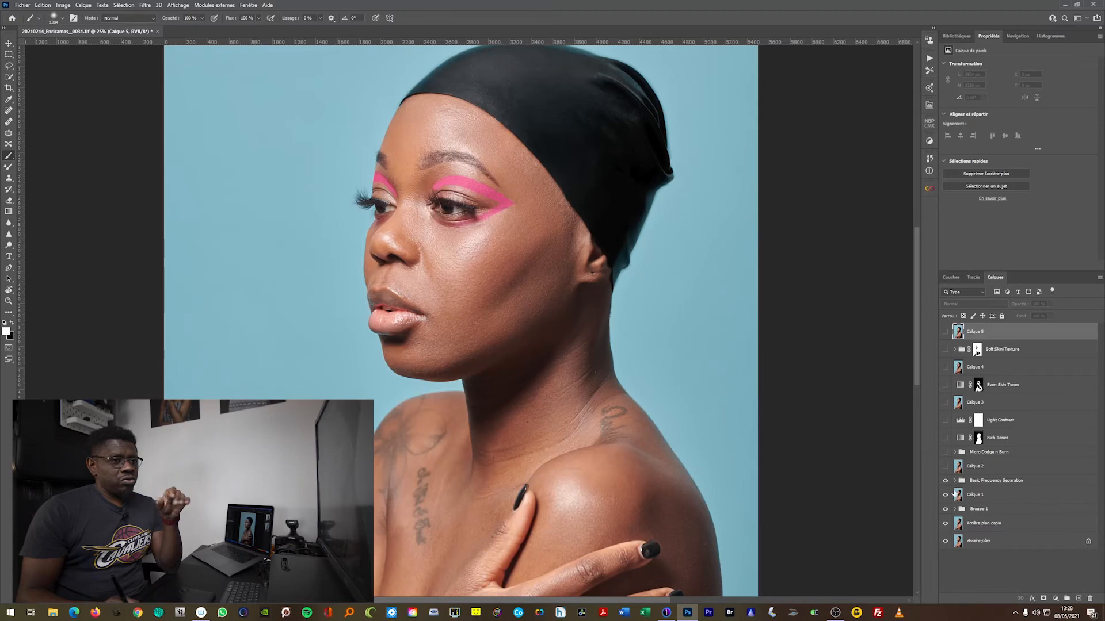
pyautogui.click(947, 481)
pyautogui.click(946, 484)
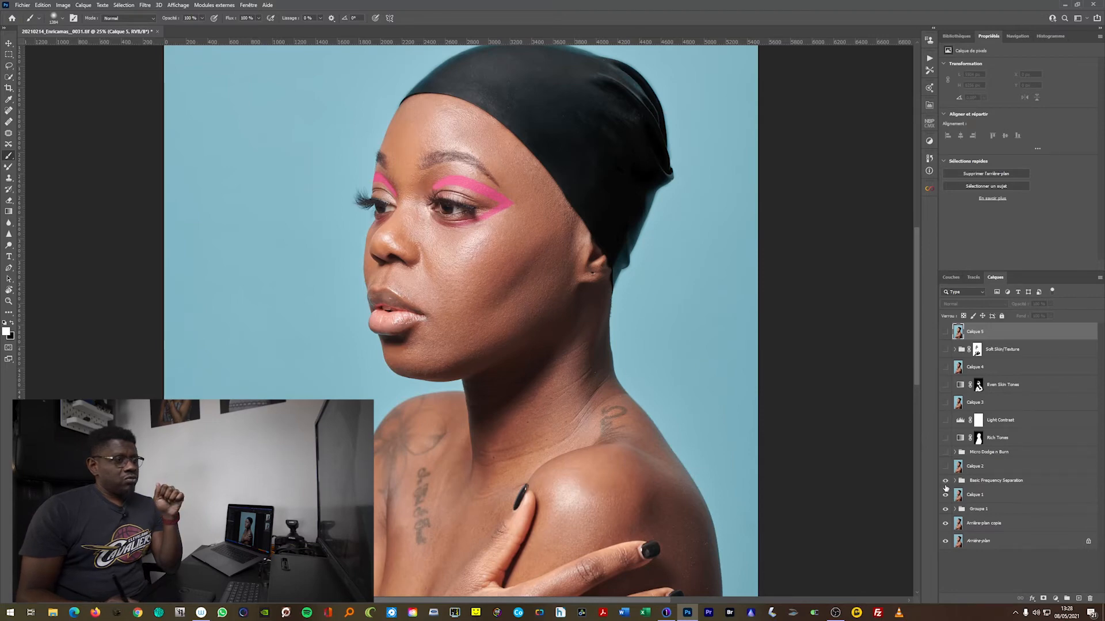
# Make Calique 2 visible and compare the portrait with and without the Micro Dodge n Burn group
pyautogui.click(945, 467)
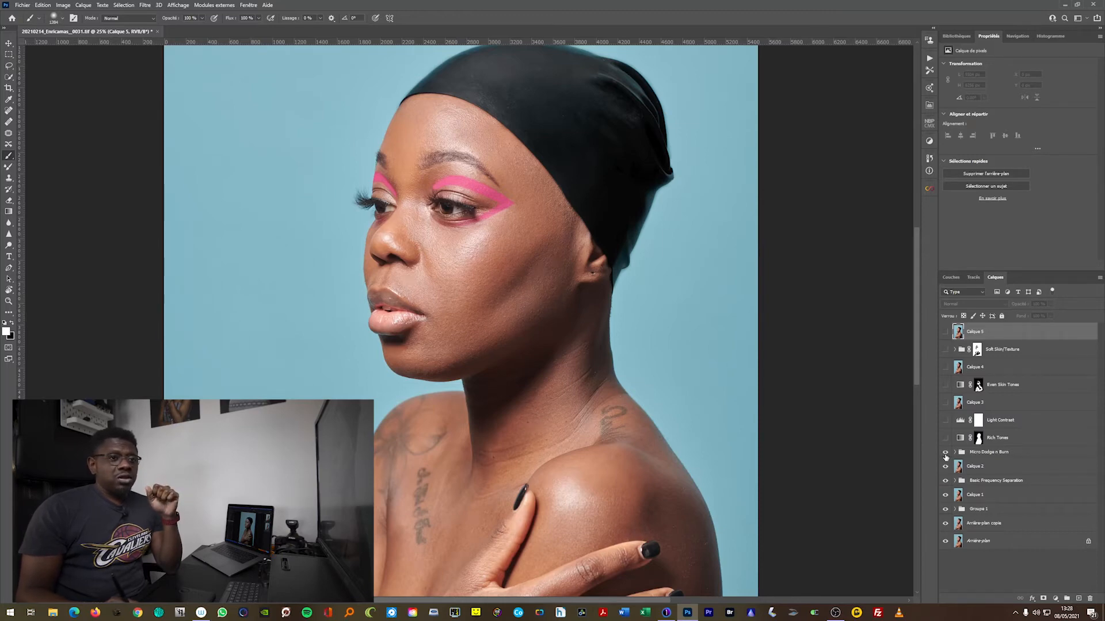
pyautogui.click(945, 453)
pyautogui.click(946, 452)
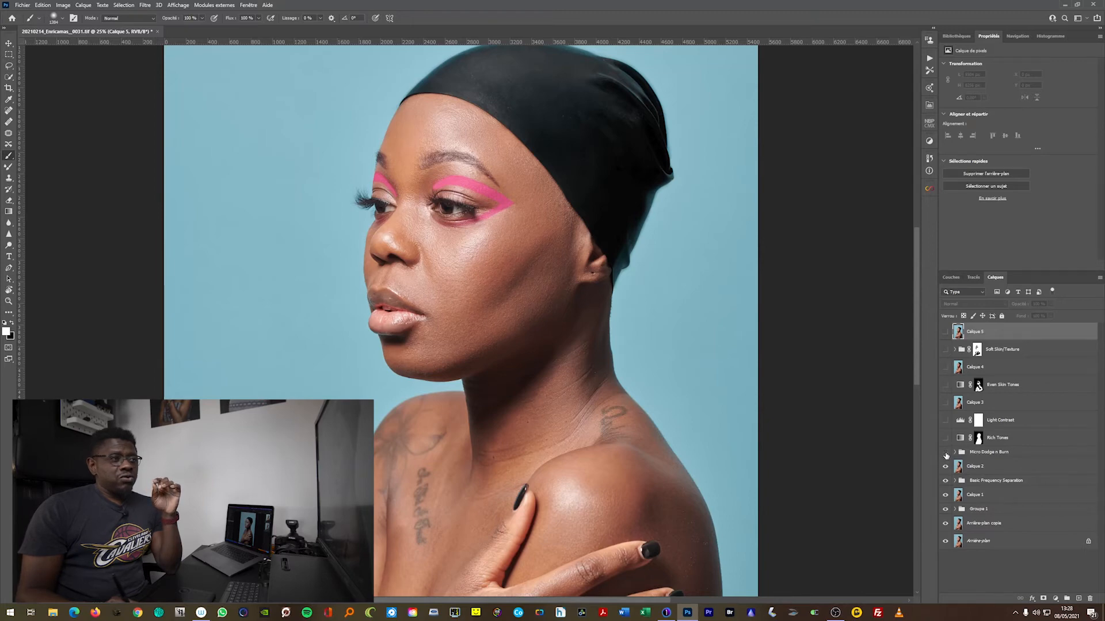
pyautogui.click(946, 453)
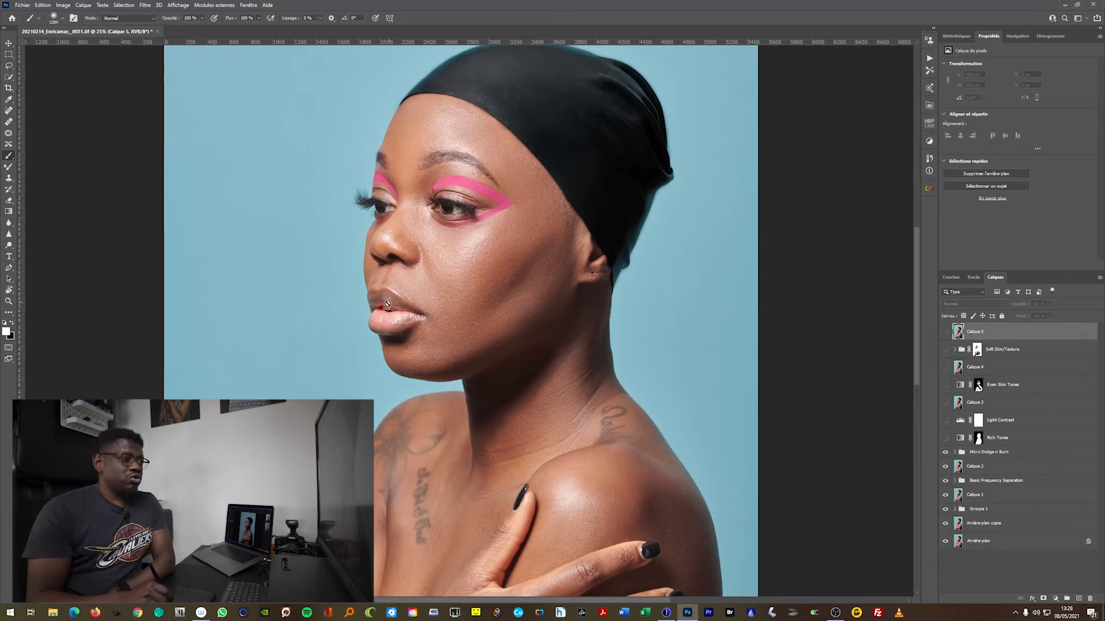
pyautogui.click(946, 452)
pyautogui.click(945, 452)
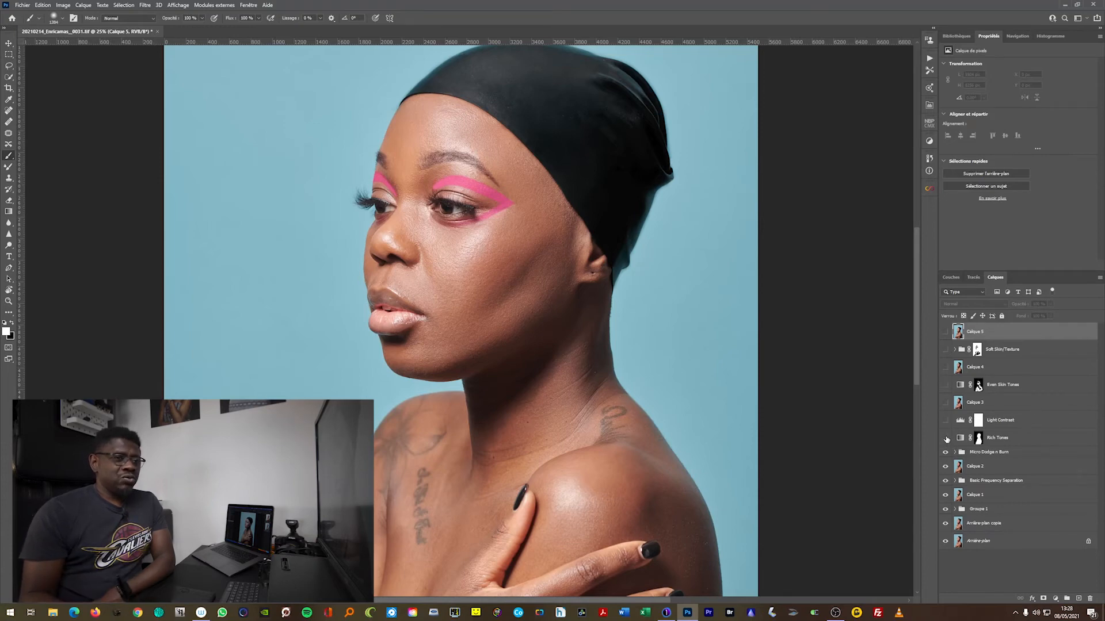
# Compare the skin tones with and without the Rich Tones gradient map layer, leaving the layer visible
pyautogui.click(945, 439)
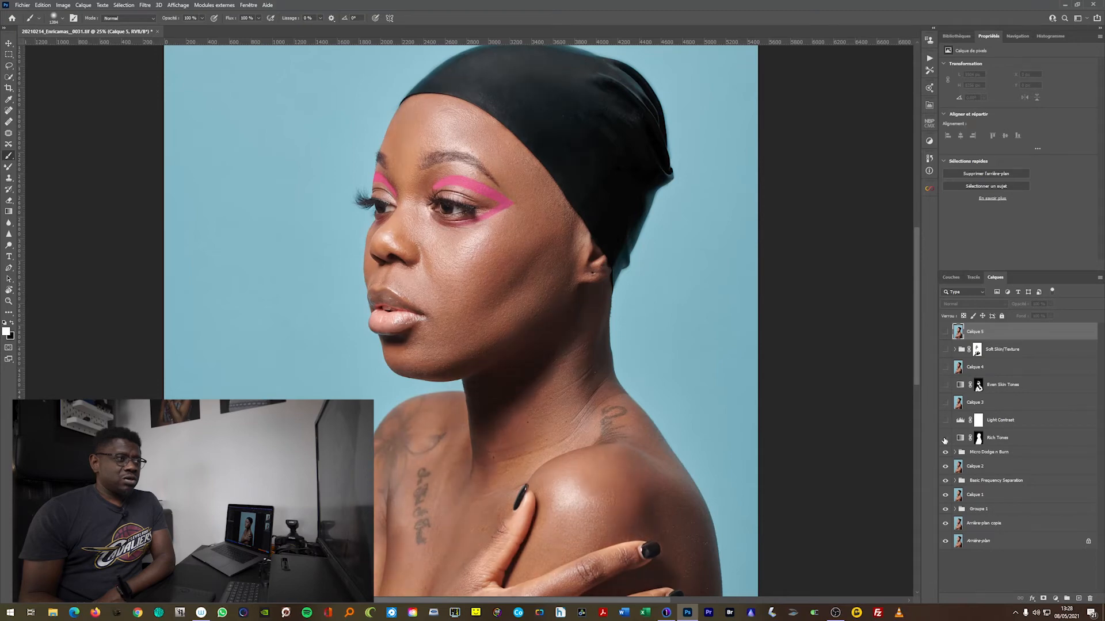
pyautogui.click(945, 439)
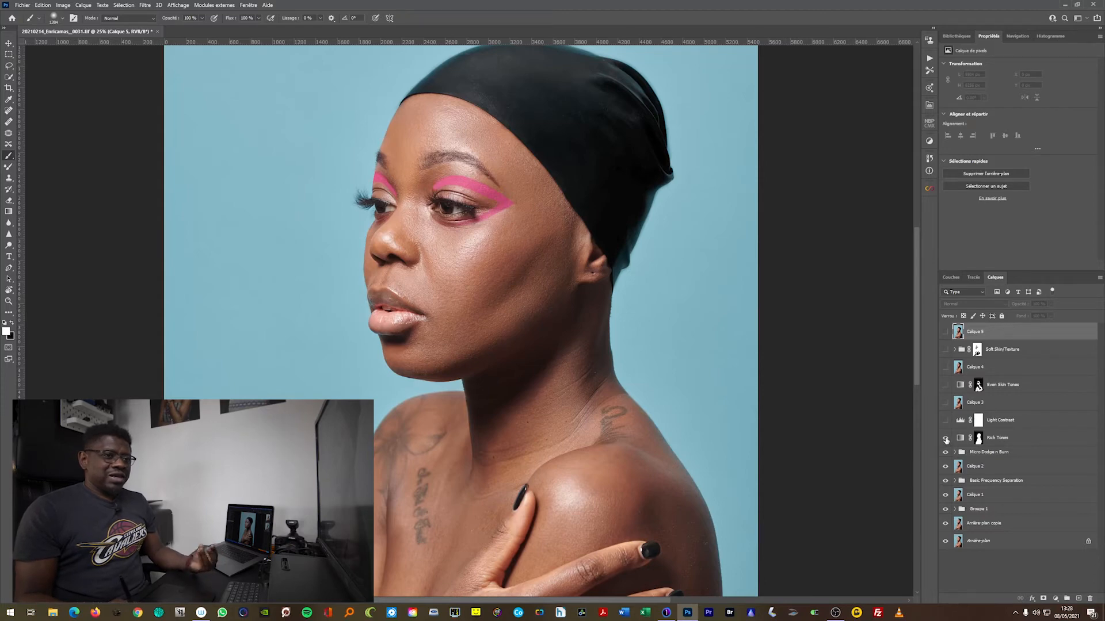
pyautogui.click(946, 441)
pyautogui.click(945, 442)
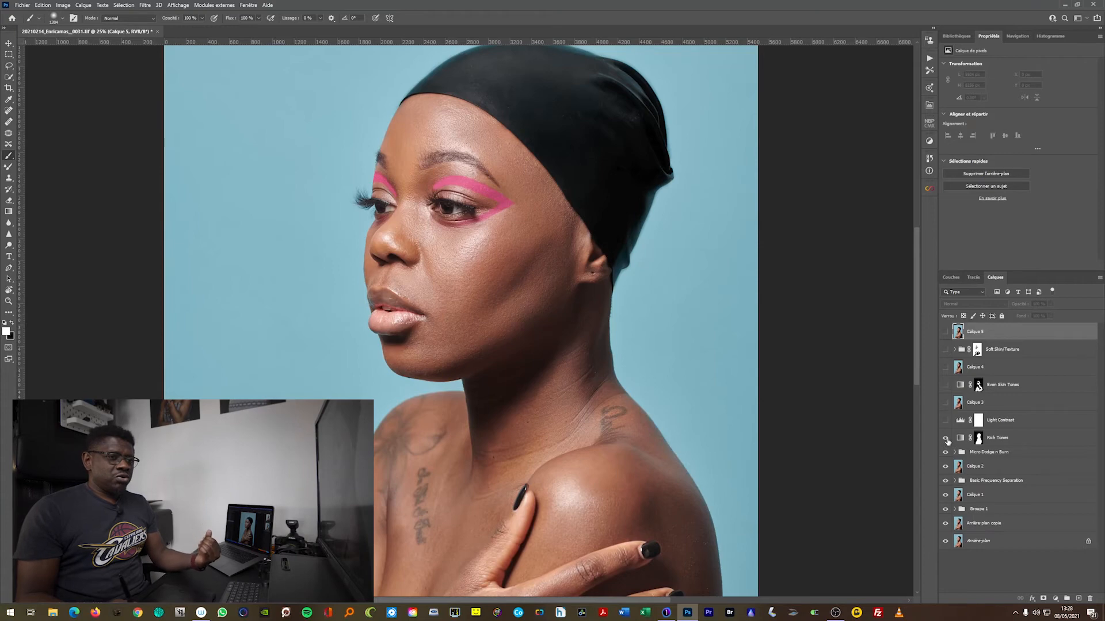
# Inspect the Rich Tones layer's gradient in the gradient editor and close it without changes
pyautogui.click(959, 438)
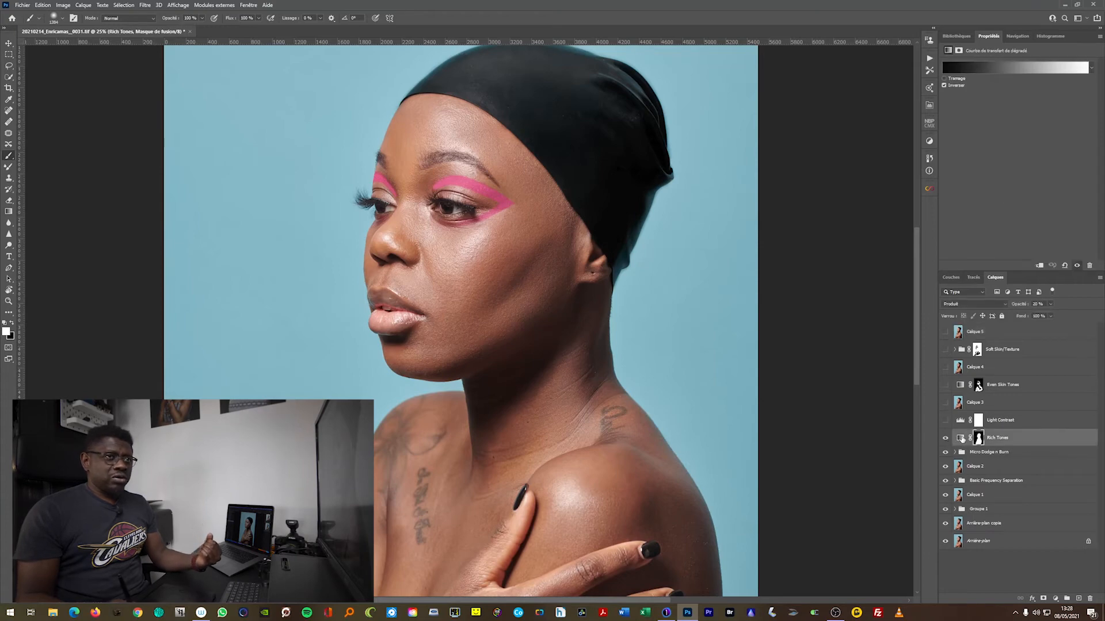
pyautogui.click(993, 68)
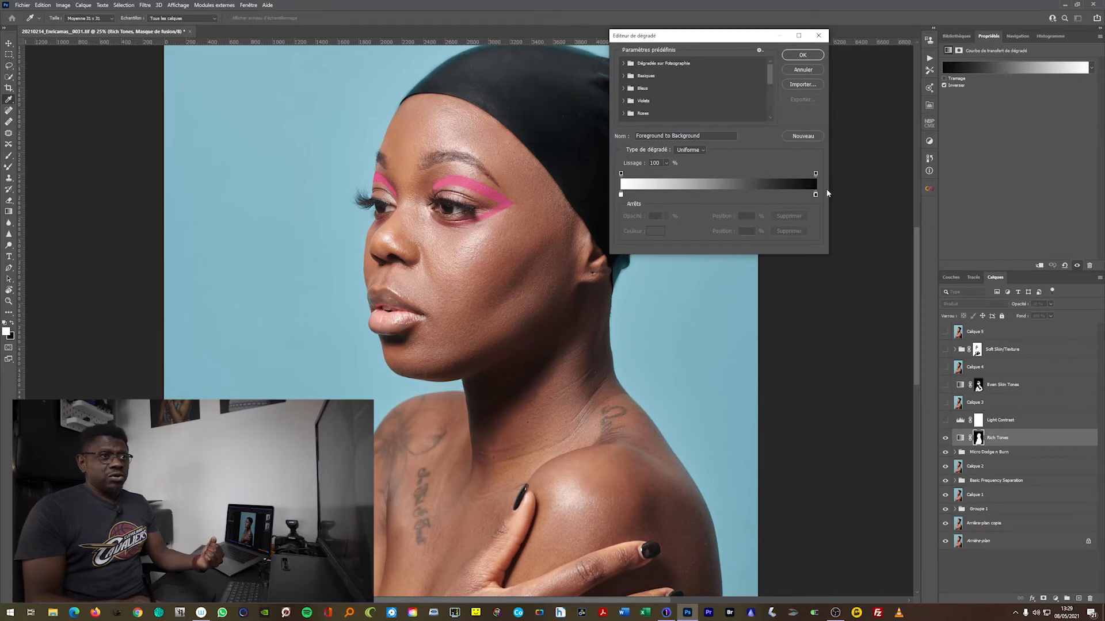
pyautogui.click(820, 37)
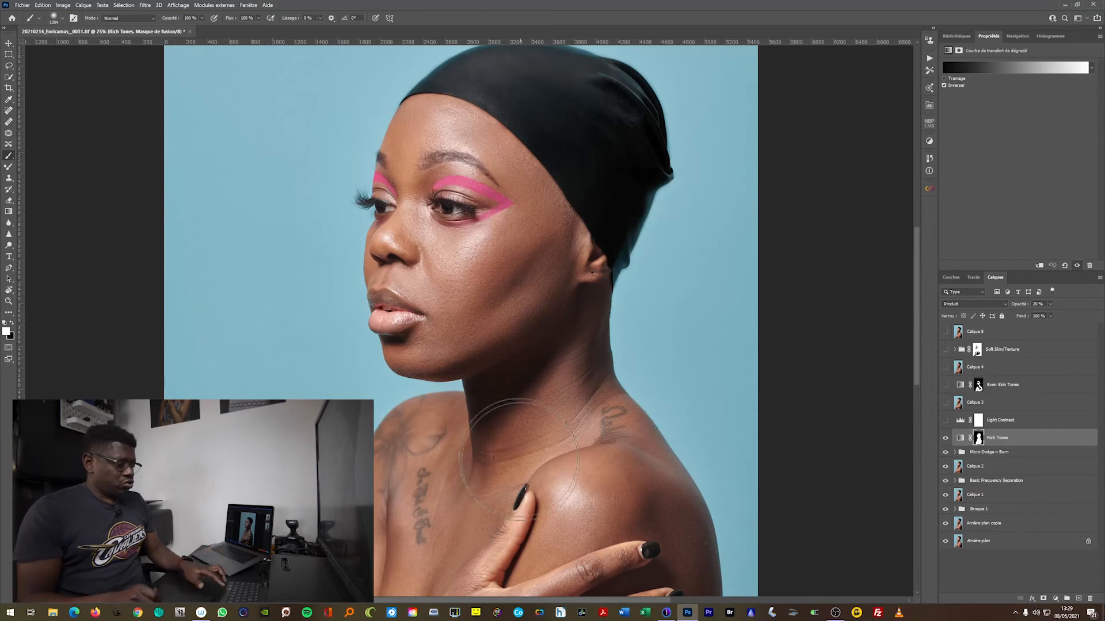
# View the whole portrait and compare it with and without the Rich Tones layer
pyautogui.keyDown('alt'); pyautogui.click(516, 434); pyautogui.keyUp('alt')
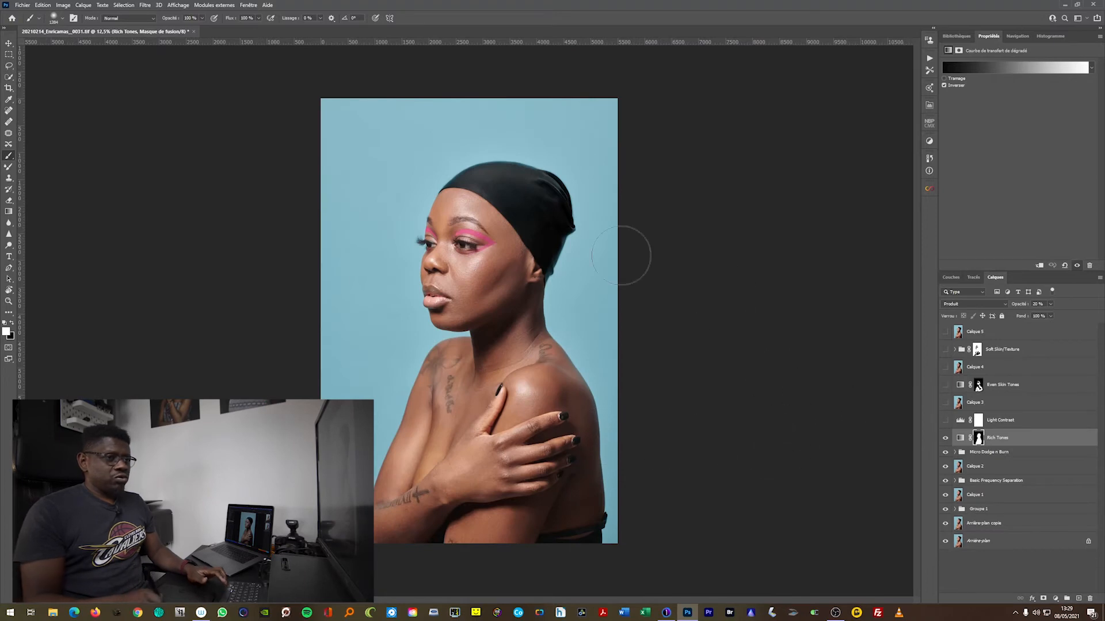
pyautogui.click(945, 440)
pyautogui.click(946, 440)
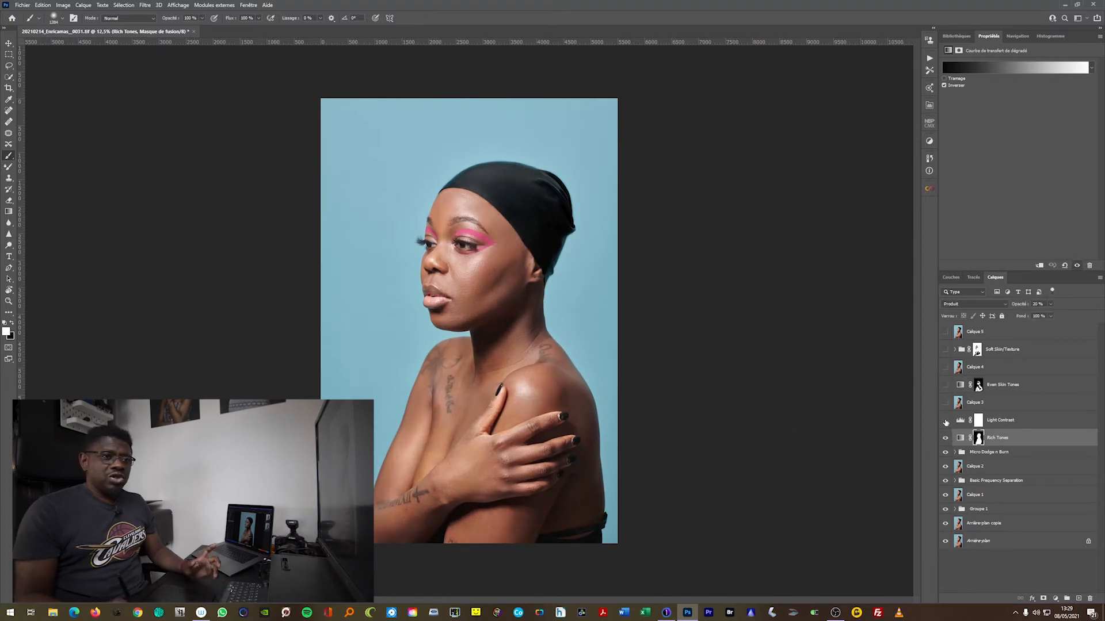
# Make the Light Contrast layer visible, inspect its levels settings, and show Calique 3
pyautogui.click(945, 421)
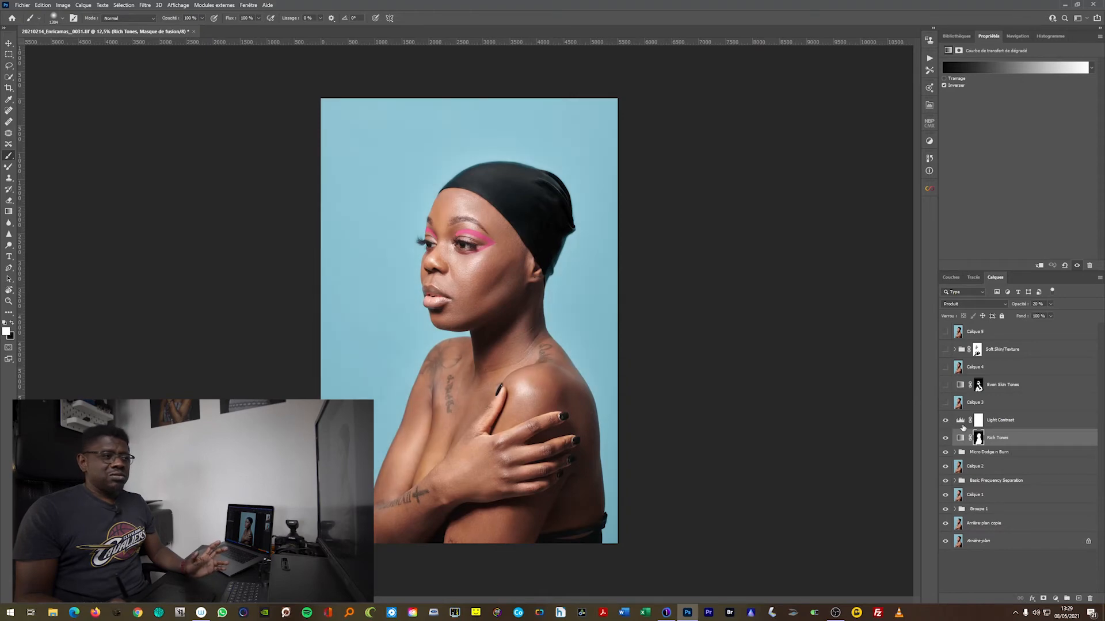
pyautogui.click(960, 422)
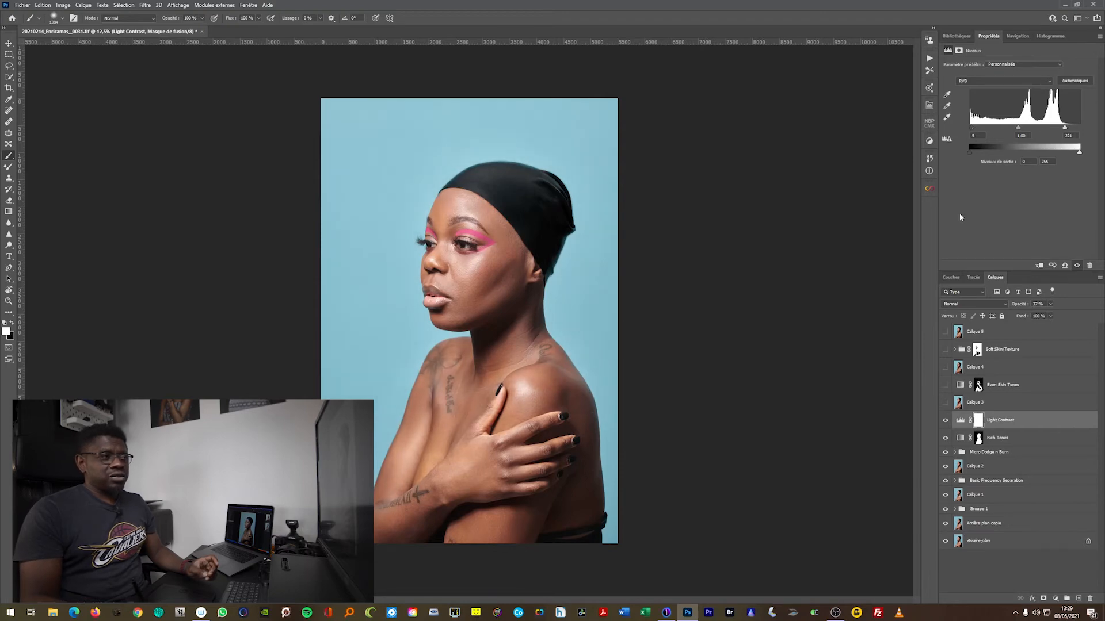
pyautogui.click(945, 403)
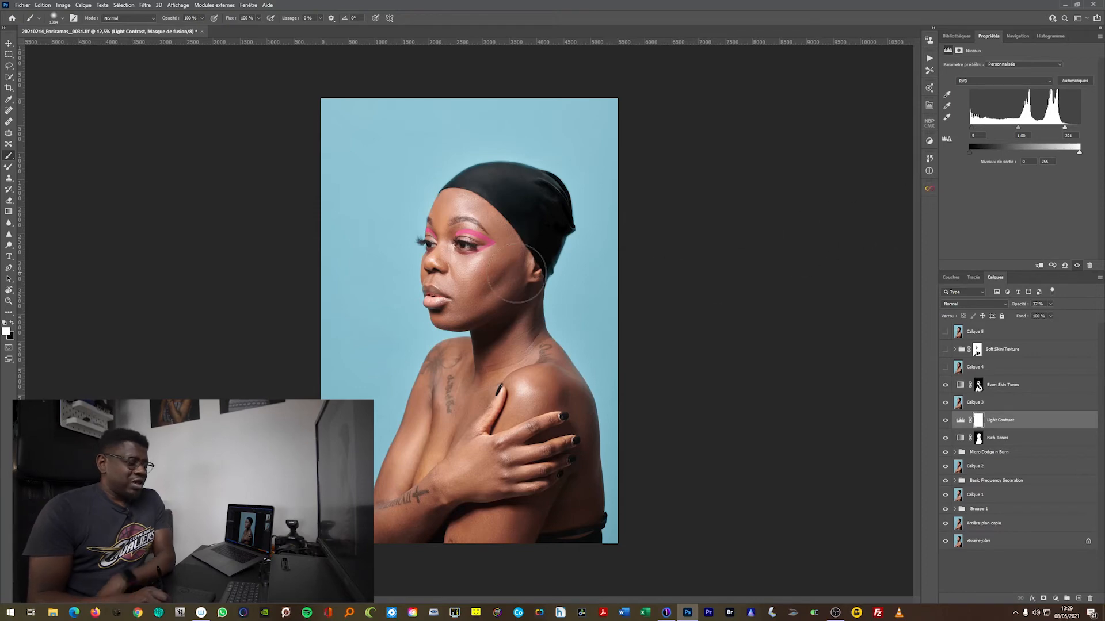
# Examine the face's skin up close and check the effect of the Soft Skin/Texture group
pyautogui.scroll(4, 498, 270)
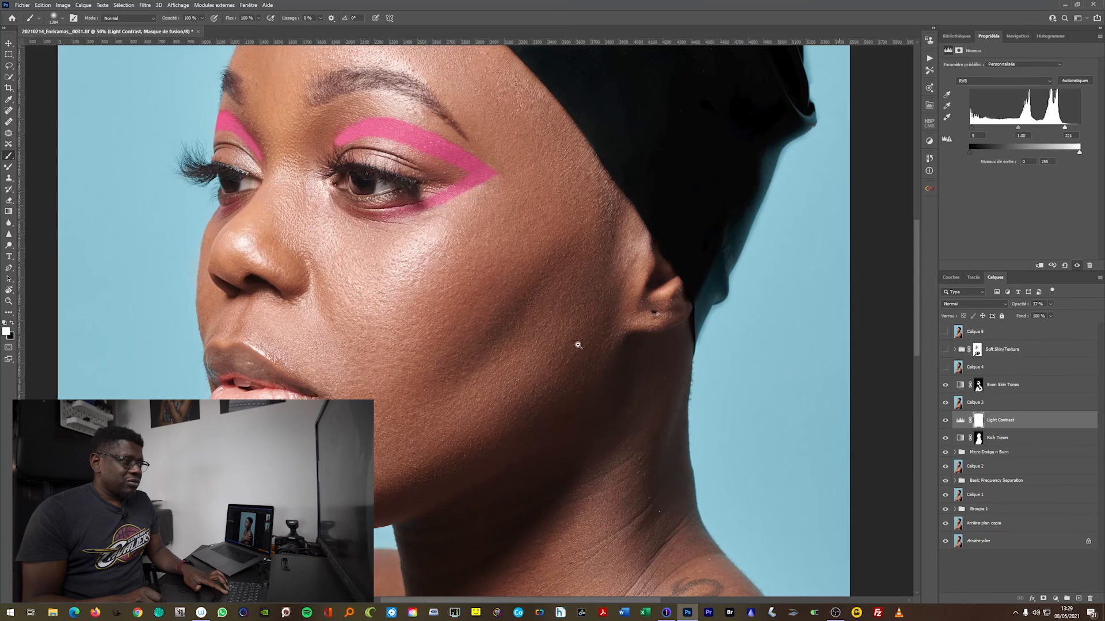
pyautogui.scroll(-2, 581, 342)
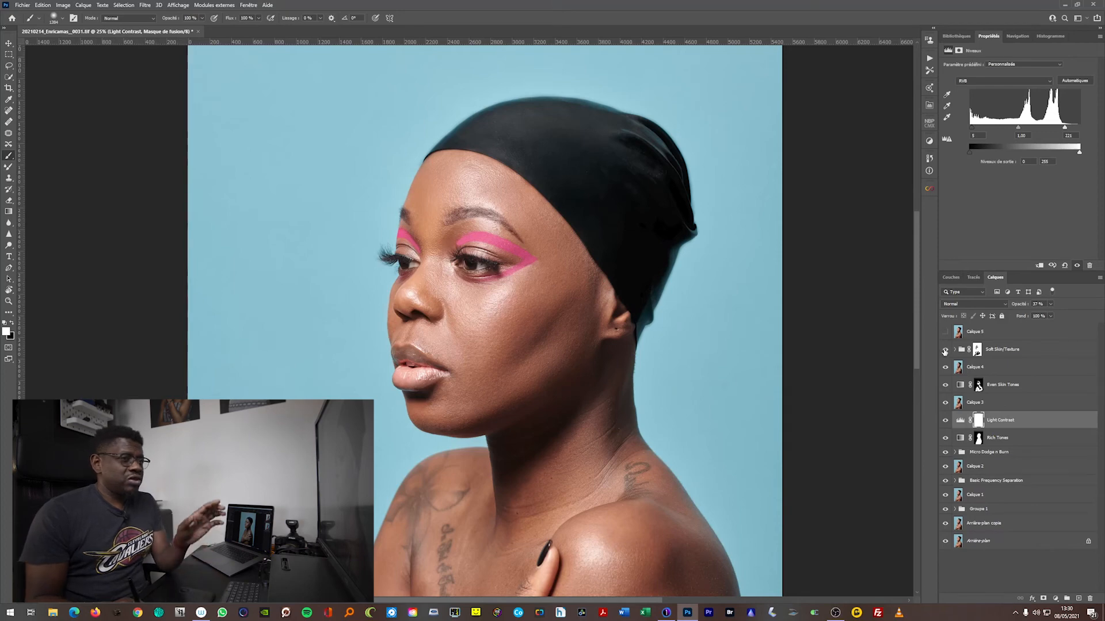
pyautogui.click(945, 351)
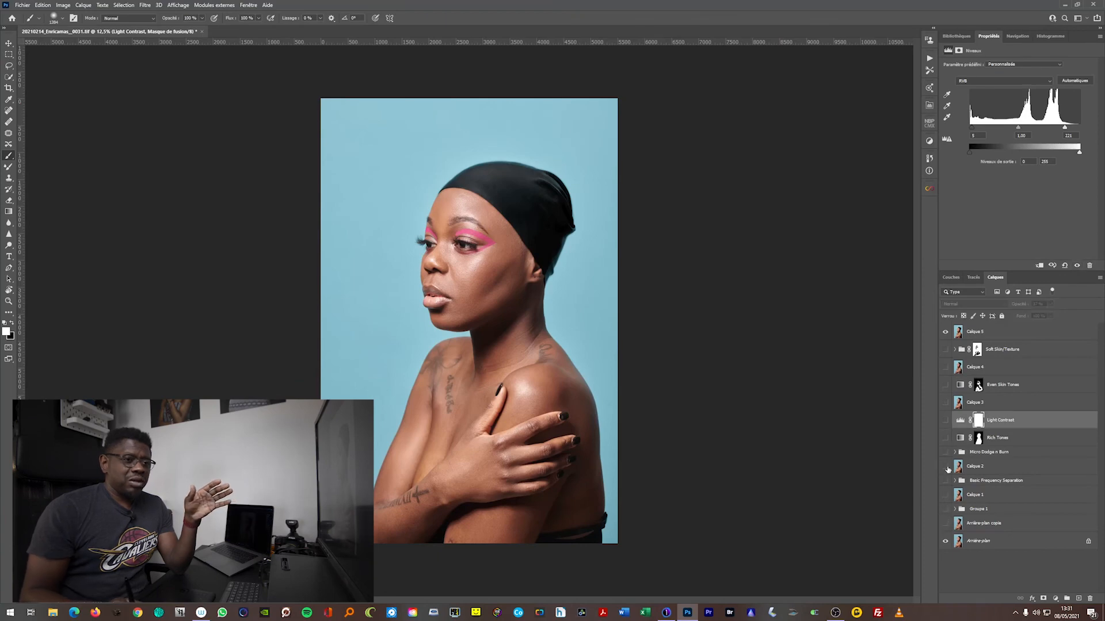
# Show the Arrière-plan copie layer and compare the portrait with and without the merged Calique 5 layer
pyautogui.click(945, 525)
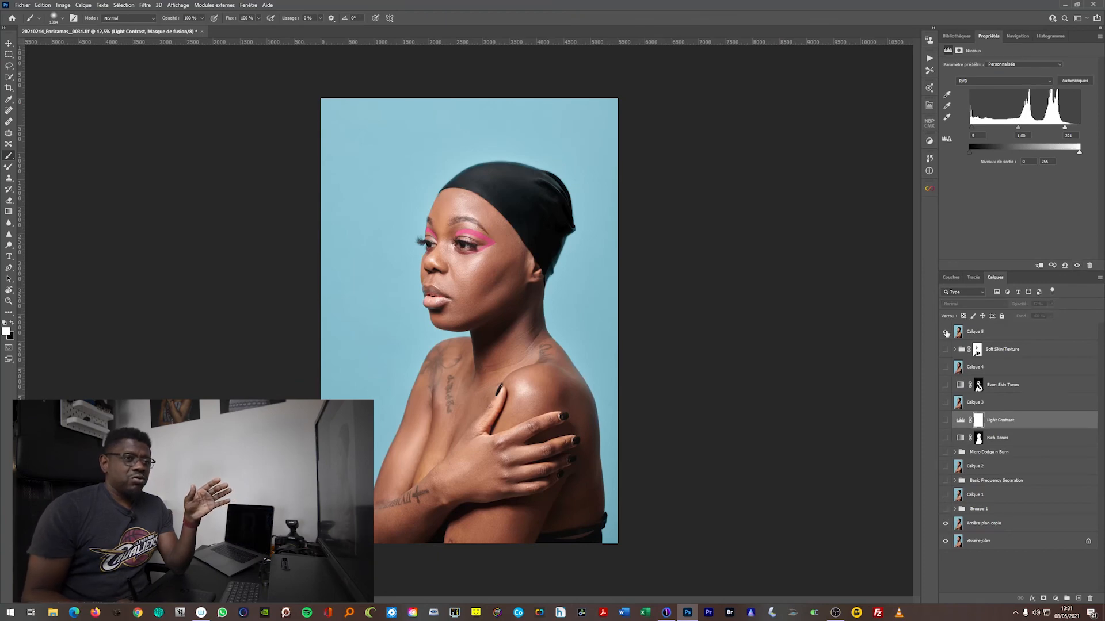
pyautogui.click(945, 332)
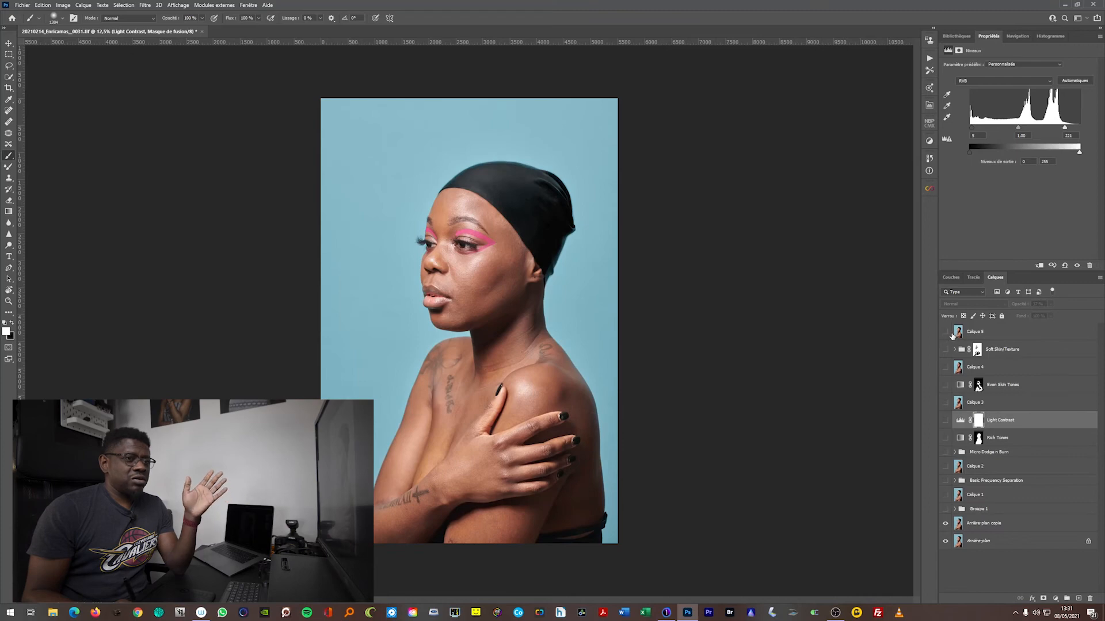
pyautogui.click(946, 333)
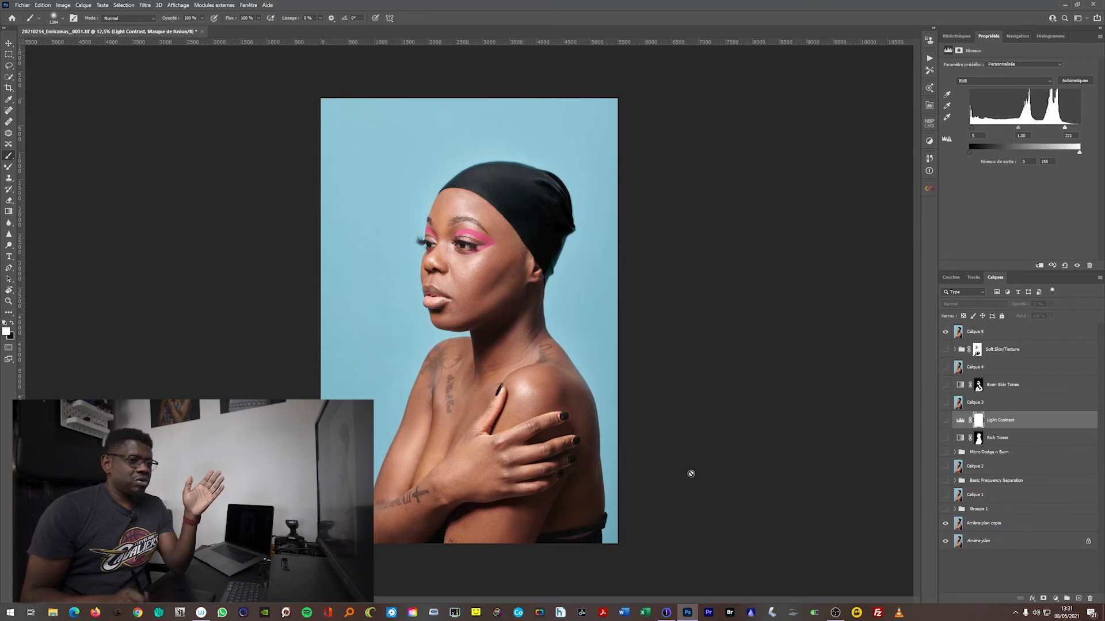
pyautogui.click(945, 333)
pyautogui.click(946, 333)
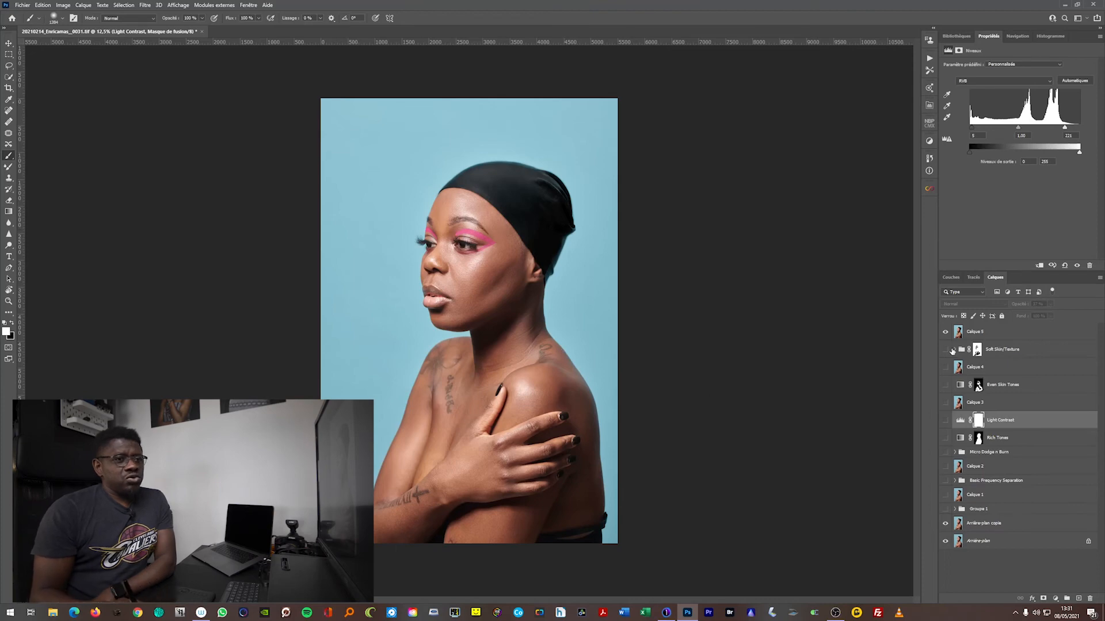
pyautogui.click(945, 332)
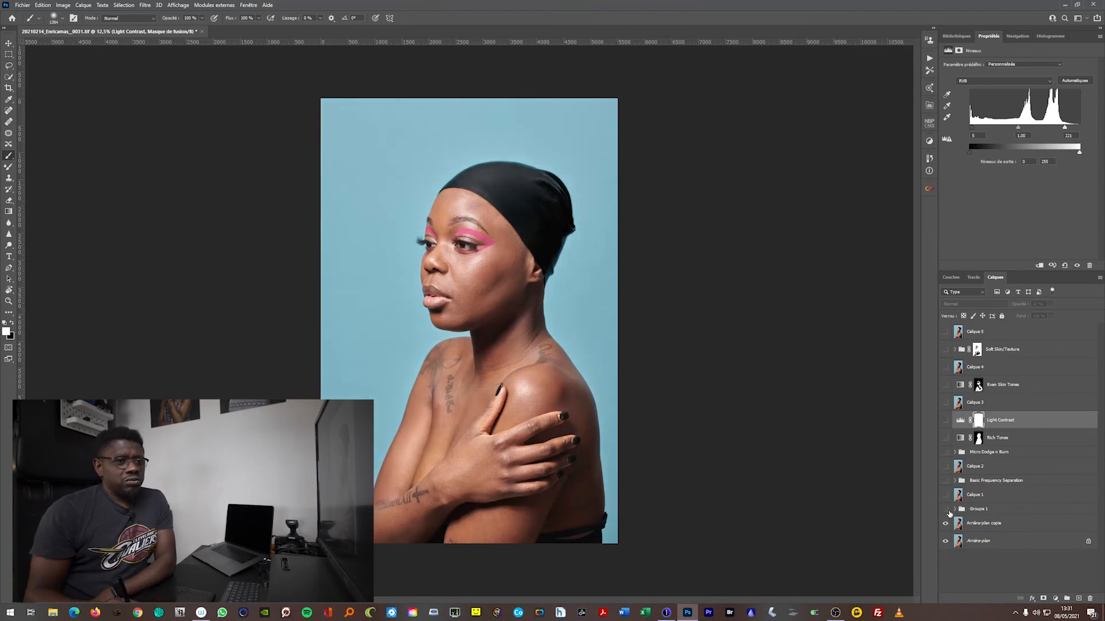
pyautogui.click(945, 332)
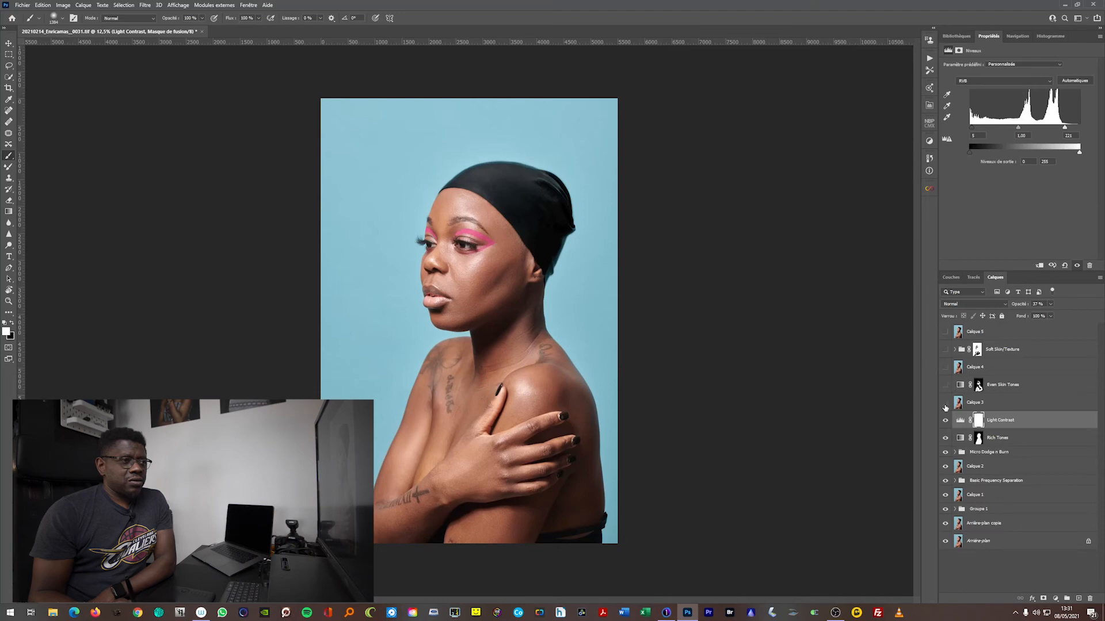
# Compare the portrait with and without the Light Contrast levels layer
pyautogui.click(946, 421)
pyautogui.click(947, 423)
pyautogui.click(947, 424)
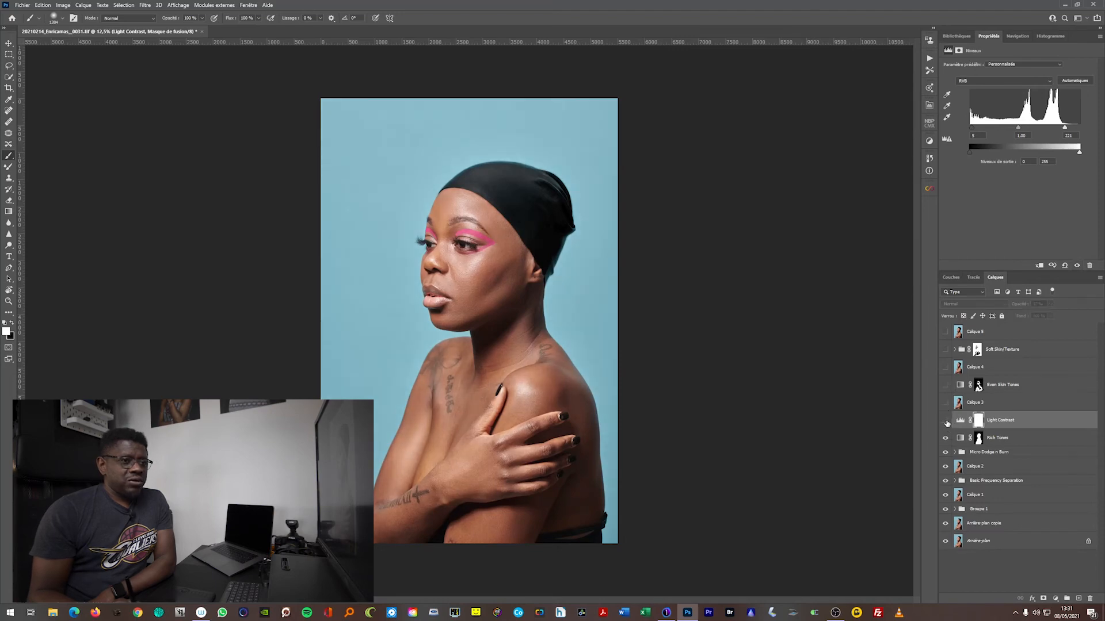
pyautogui.click(945, 422)
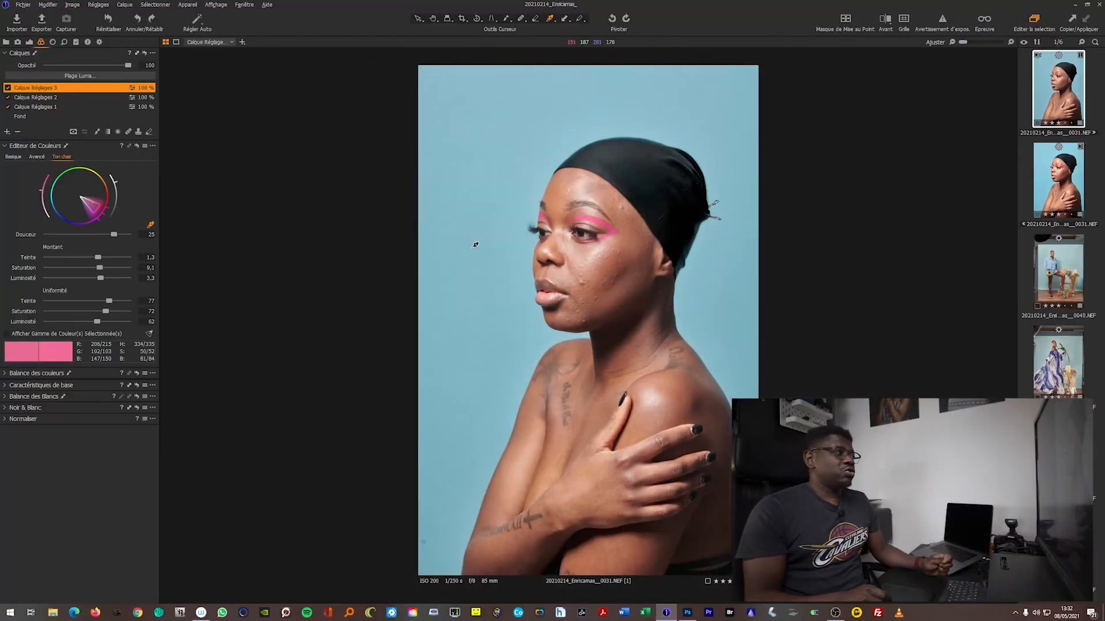
# In Capture One, open the session's Emplacement de Traitement folder and show the exposure adjustments of the retouched 0031 TIFF
pyautogui.click(7, 42)
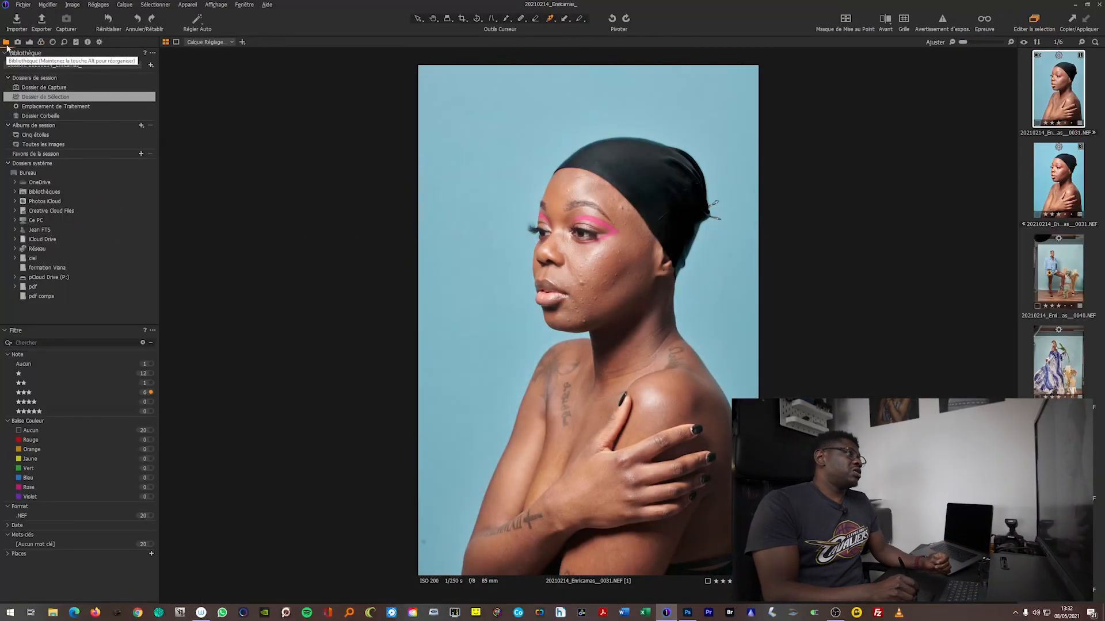
pyautogui.click(76, 108)
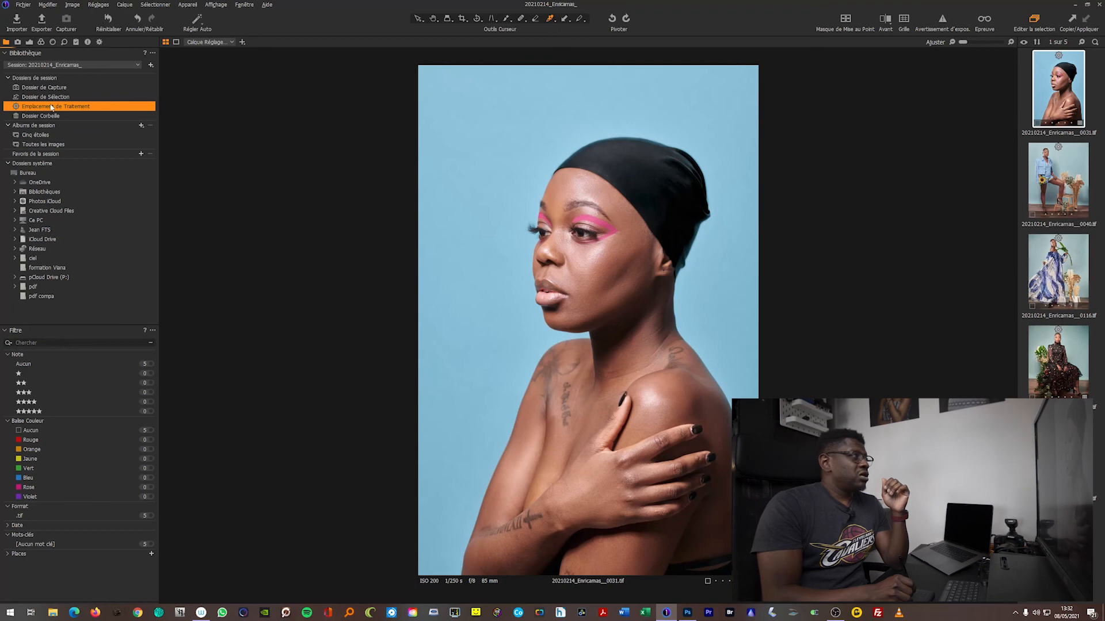
pyautogui.click(29, 42)
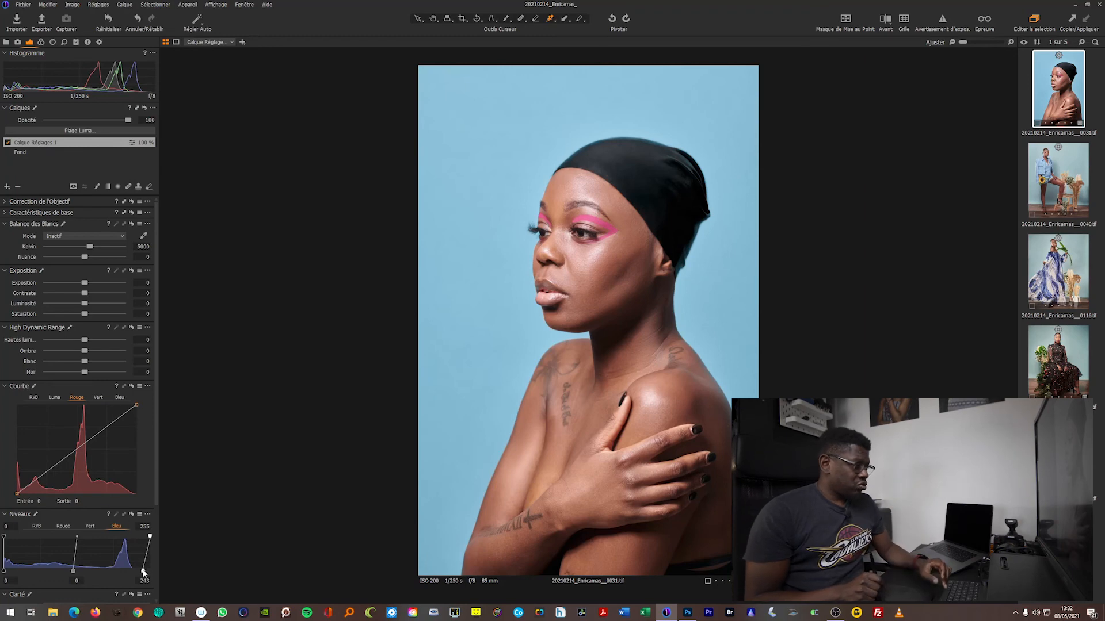
# Set the blue channel's upper output level to 244 on Calque Réglages 1 and compare the portrait with and without the levels adjustment
pyautogui.moveTo(144, 571); pyautogui.dragTo(151, 573)
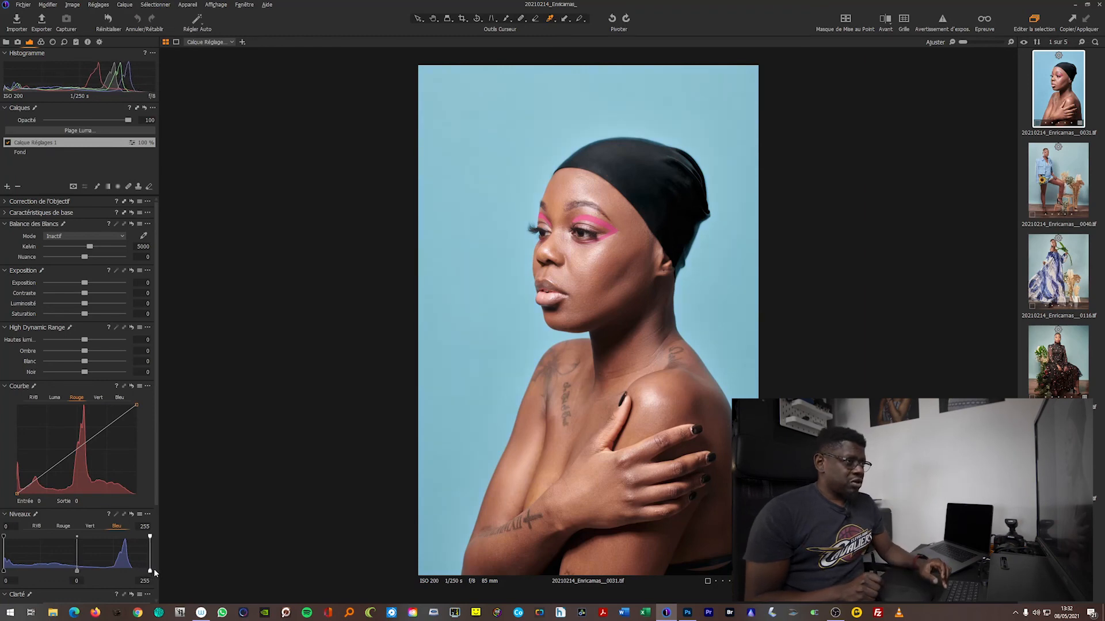
pyautogui.moveTo(153, 571); pyautogui.dragTo(145, 572)
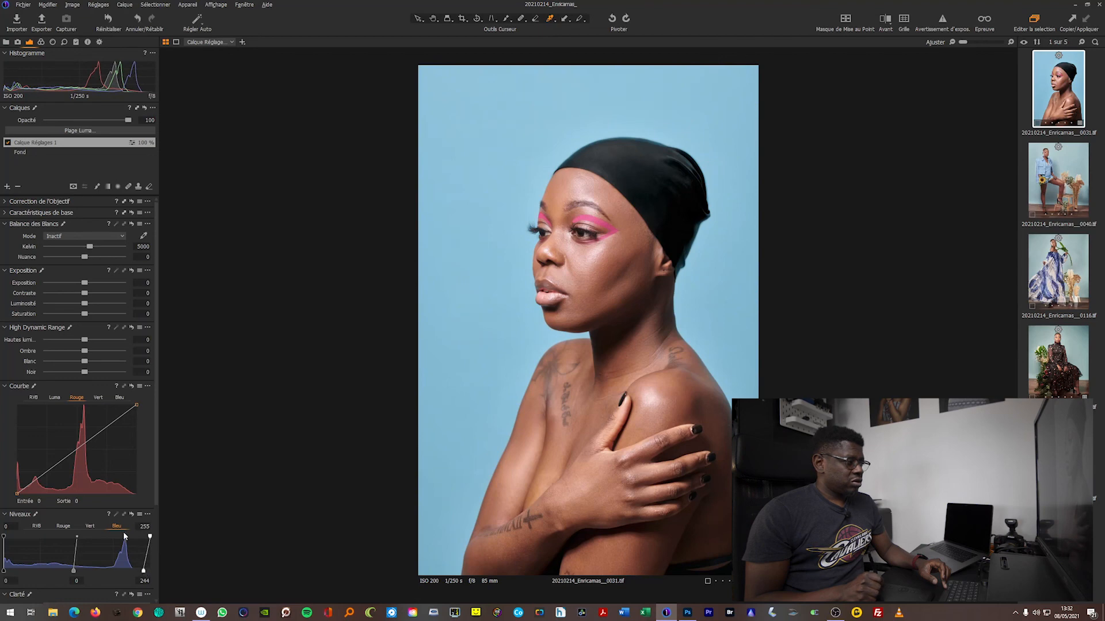
pyautogui.click(131, 515)
pyautogui.keyDown('alt'); pyautogui.click(131, 515); pyautogui.keyUp('alt')
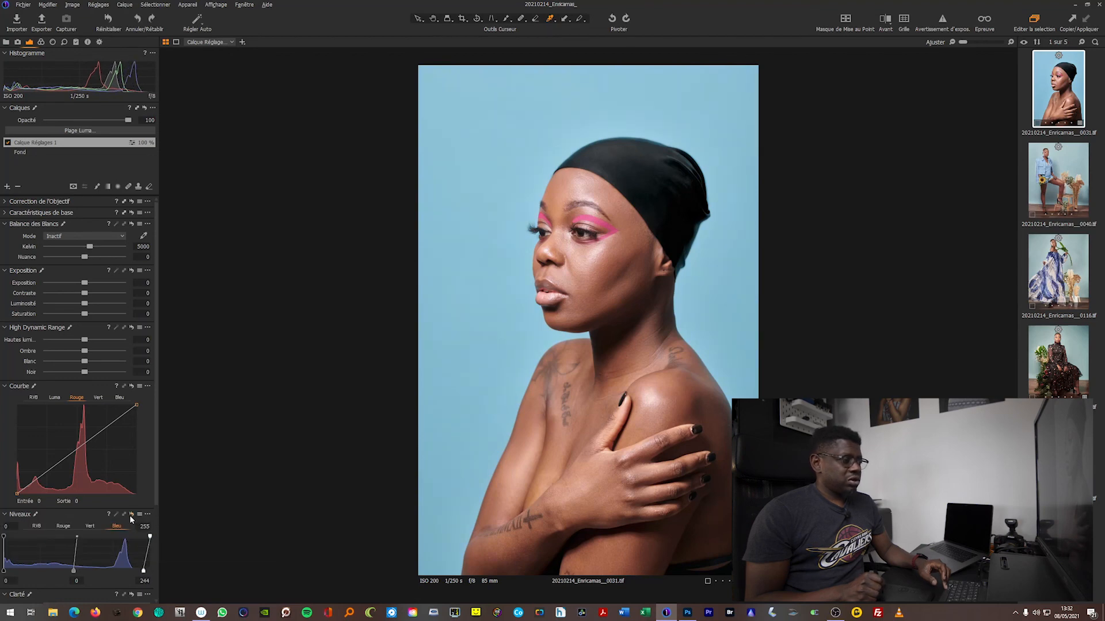
pyautogui.keyDown('alt'); pyautogui.click(132, 516); pyautogui.keyUp('alt')
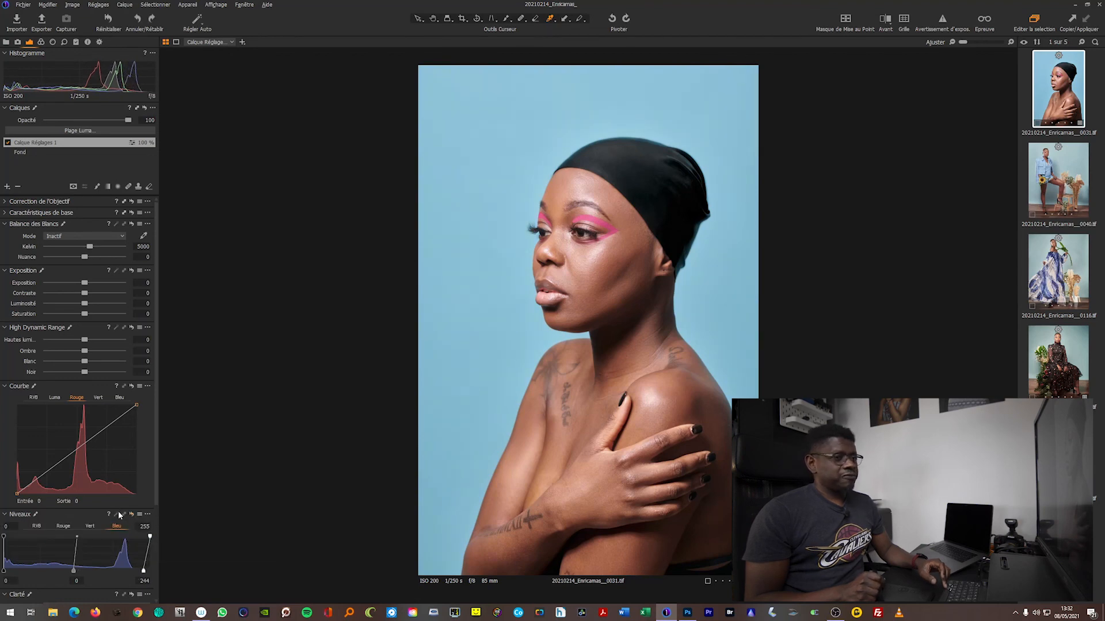